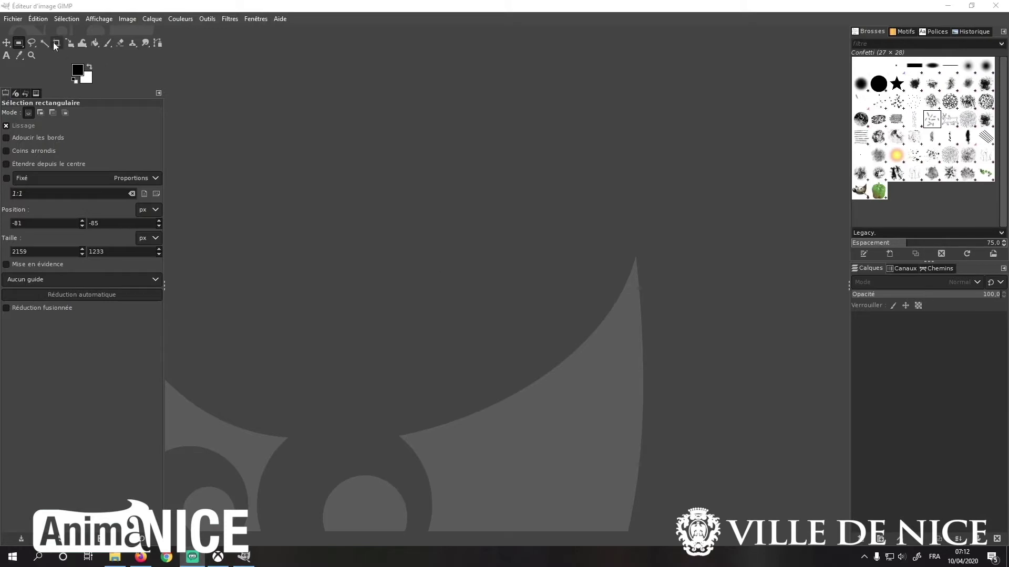
Step: Create a new blank white 1920×1080 px image from File > New Image
click(14, 20)
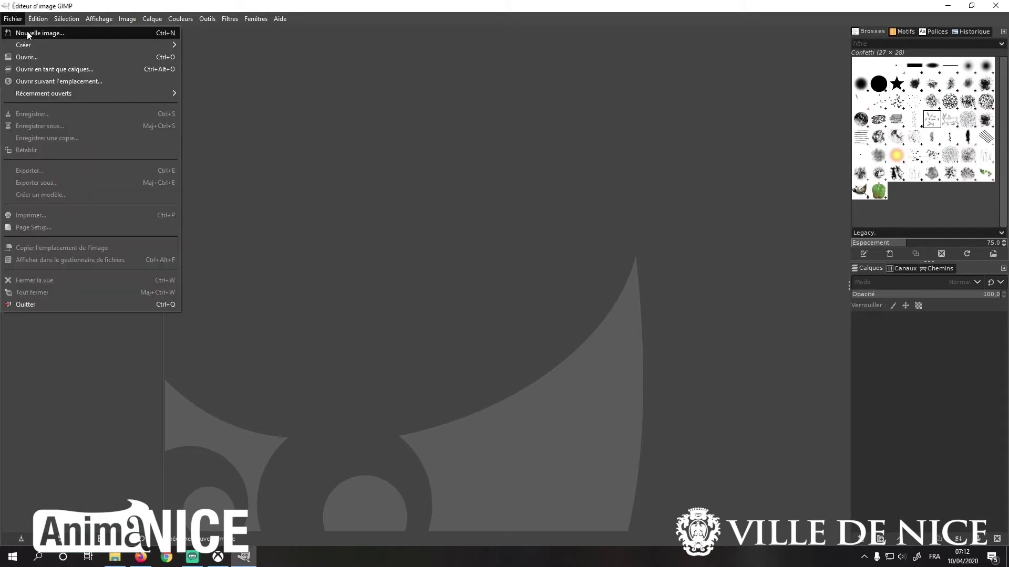
click(33, 34)
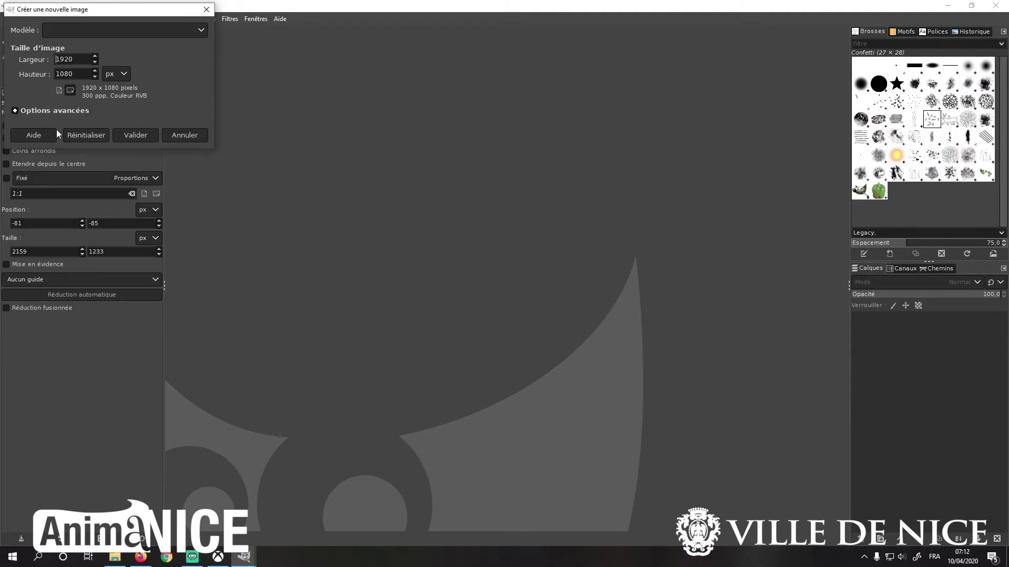
click(138, 135)
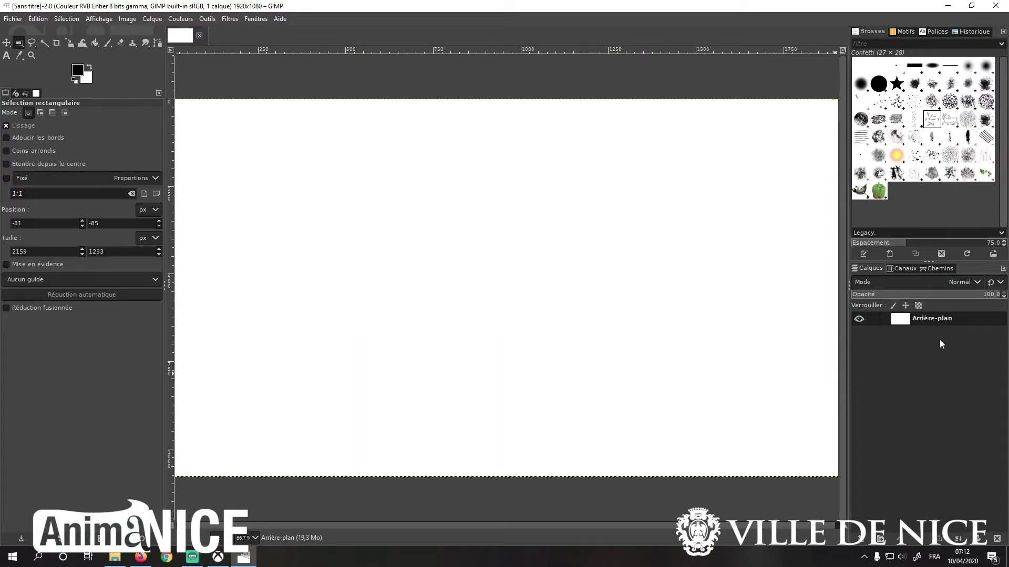
Step: Toggle the white background layer's visibility, then bring up the New Layer dialog
click(859, 319)
click(859, 319)
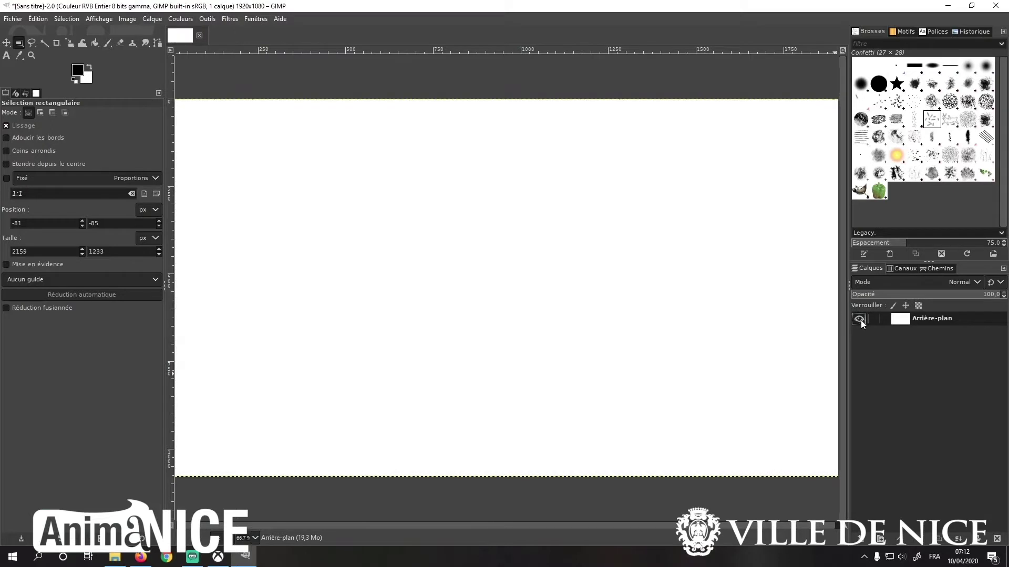
click(859, 320)
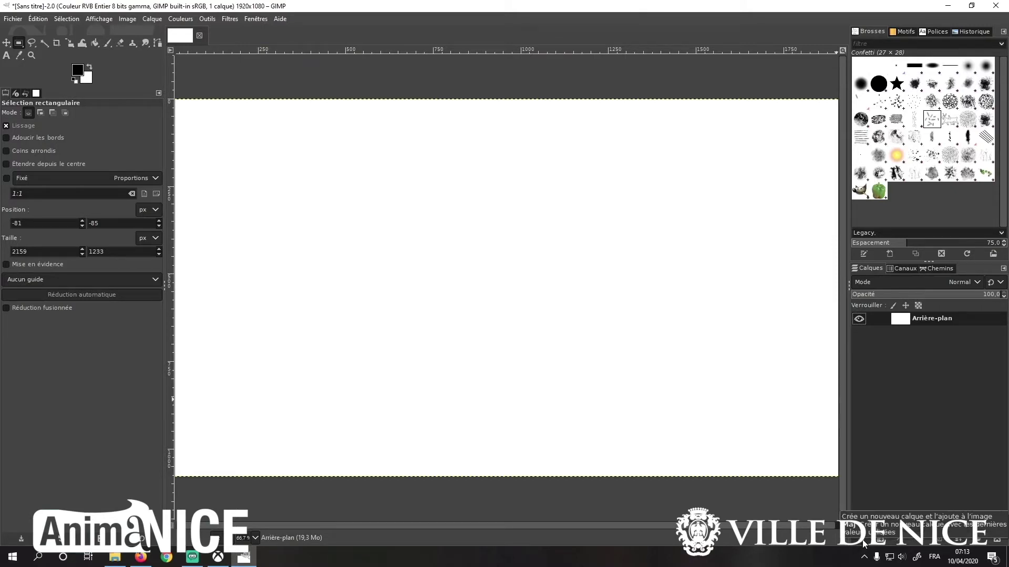
click(862, 543)
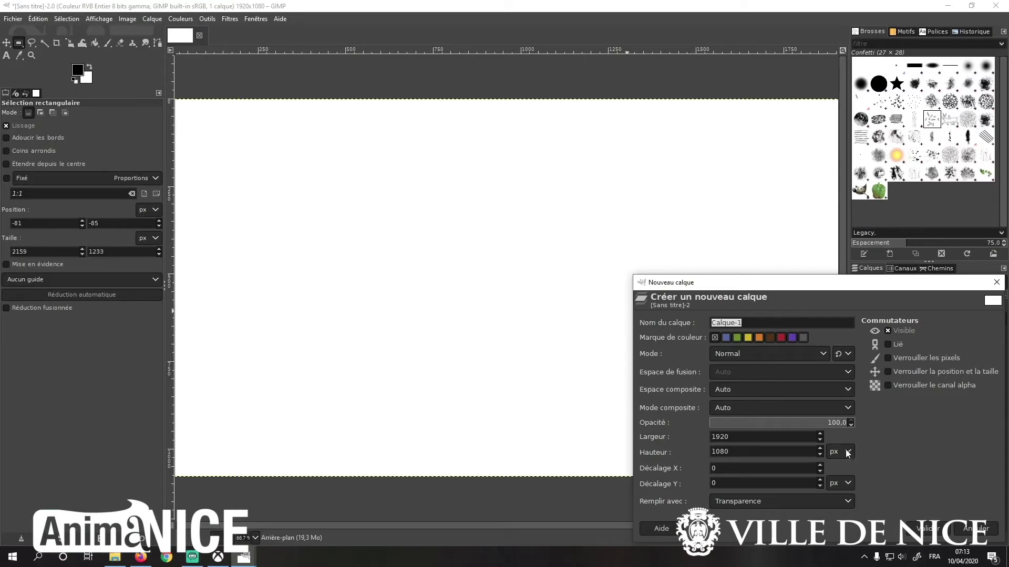
Step: Add the transparent Calque-1 layer, briefly hiding the background to check transparency
click(927, 529)
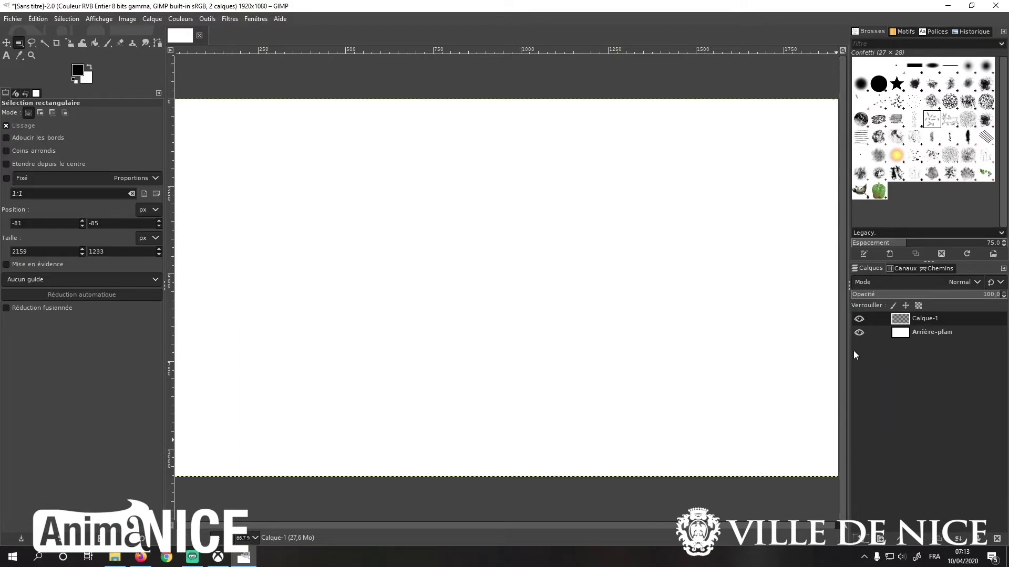
click(859, 333)
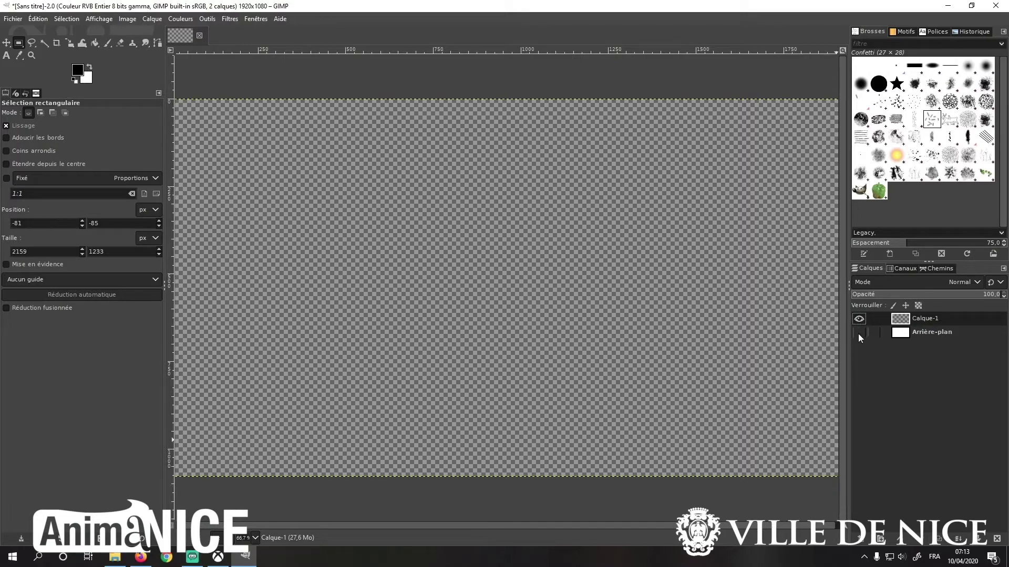
click(858, 332)
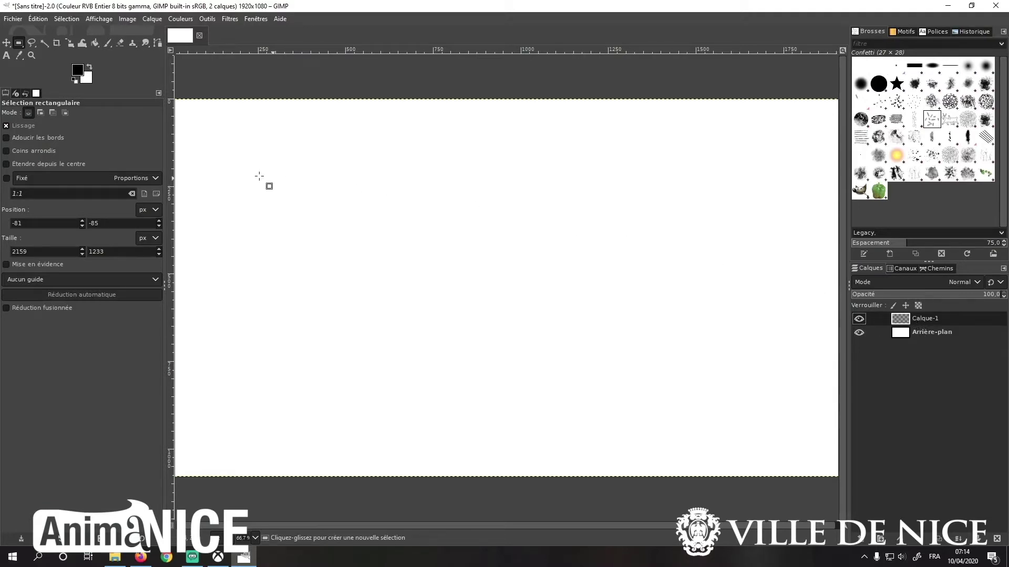
Step: Stamp a Wilber brush mark at the canvas centre, then restore the 2. Hardness 075 brush
click(108, 44)
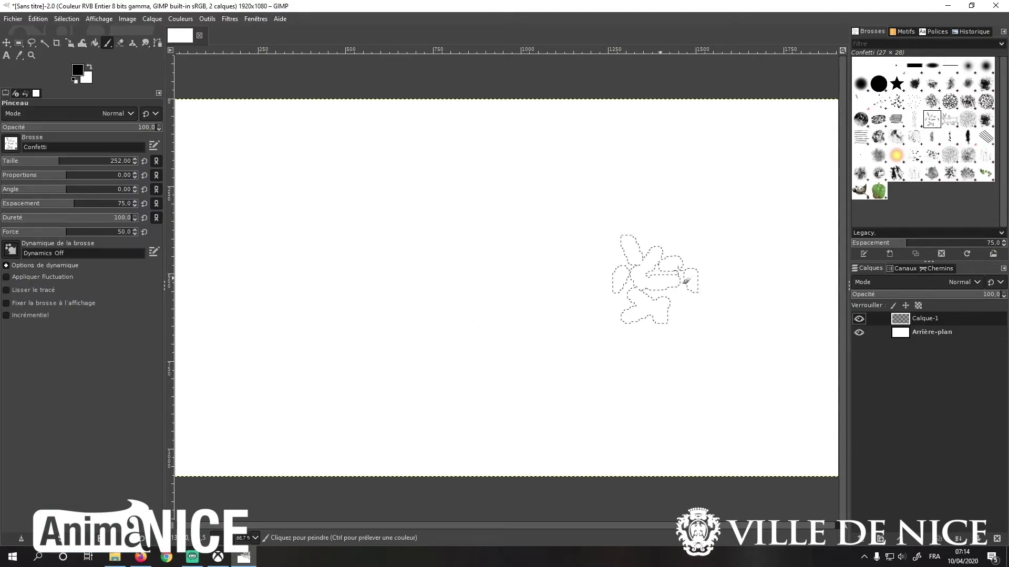
click(860, 83)
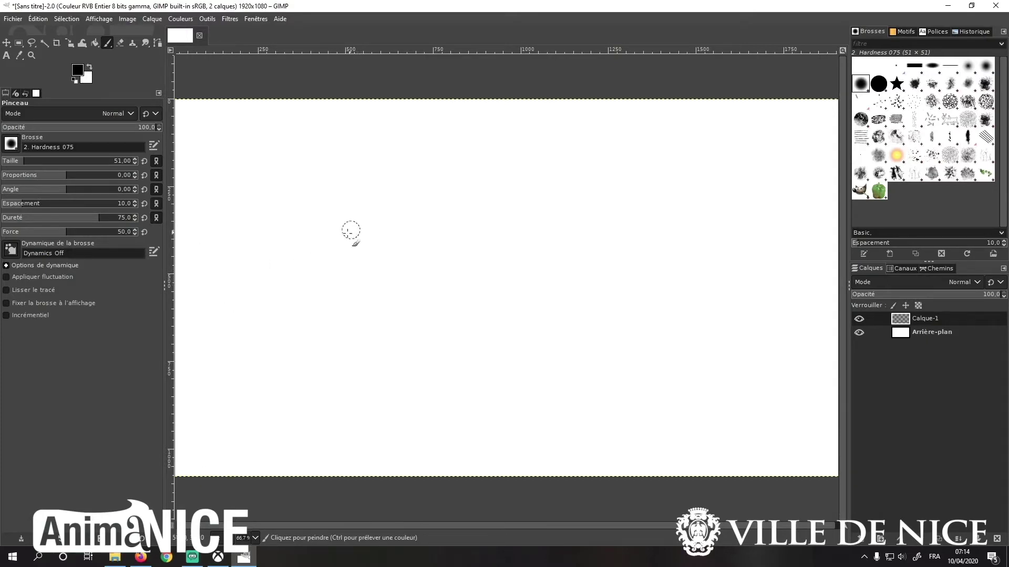
click(861, 191)
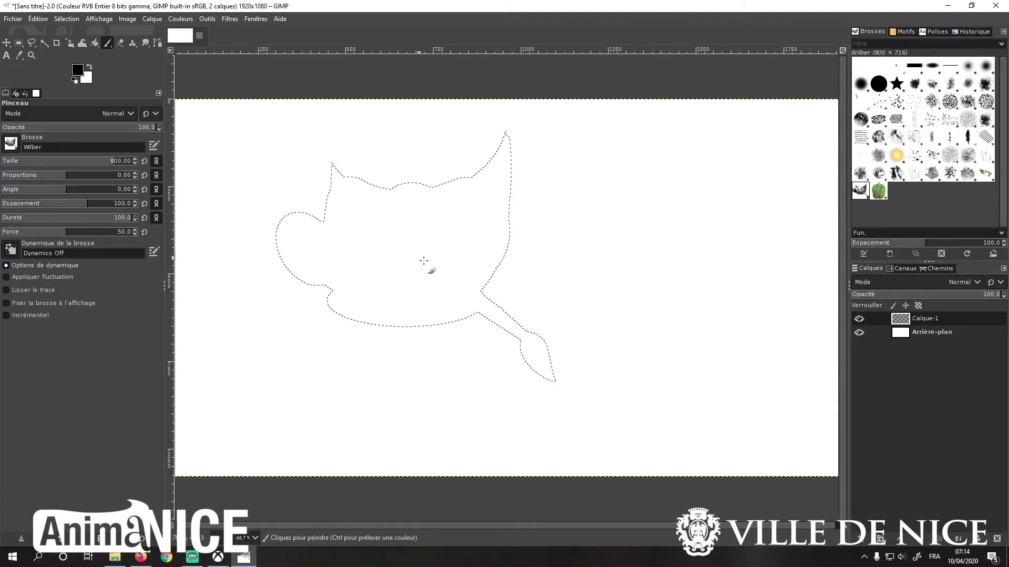
click(496, 281)
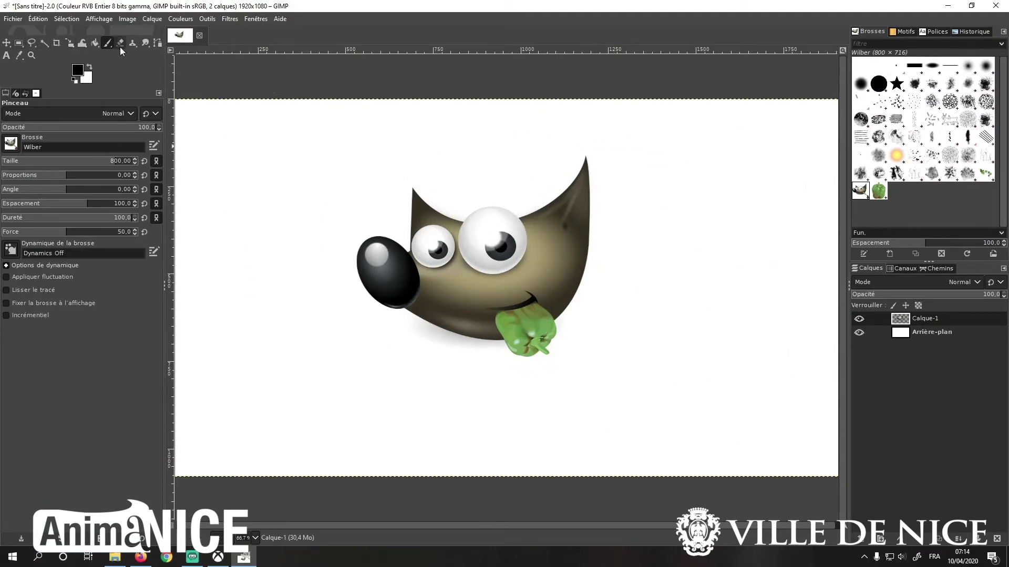
click(864, 87)
click(859, 334)
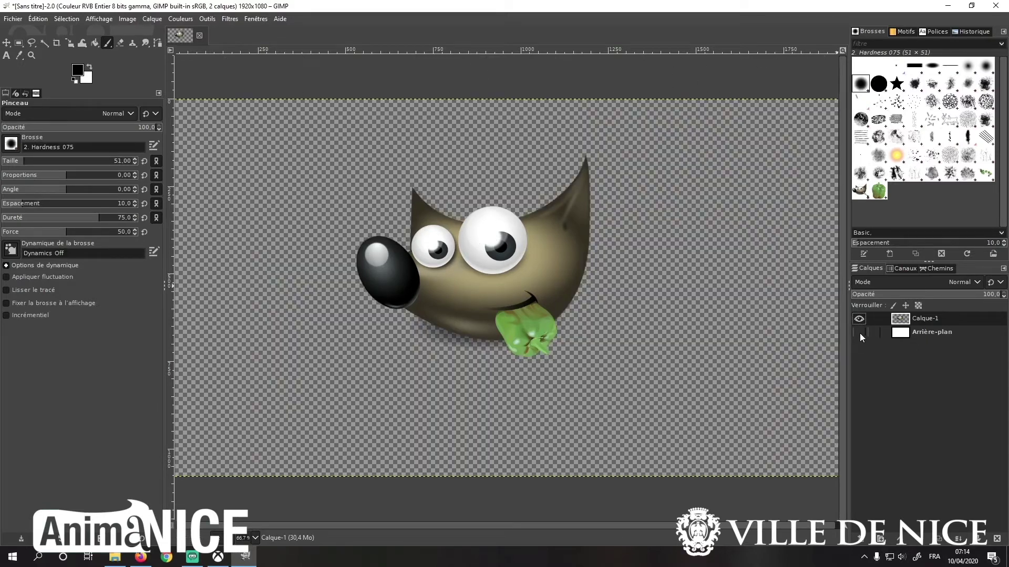
click(859, 333)
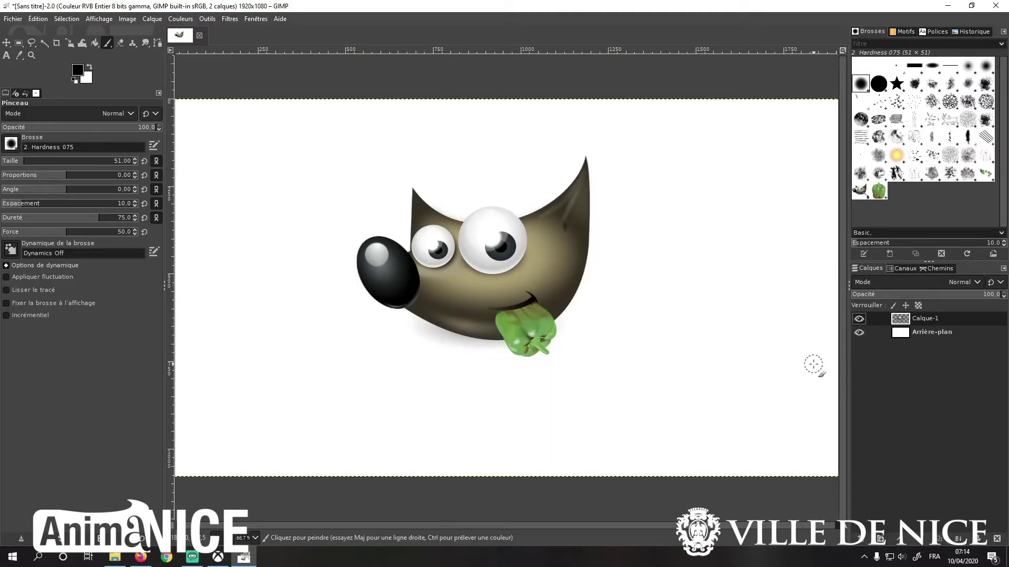
Step: Add layer Calque-1 #1 and set the foreground colour to red e21818
click(860, 539)
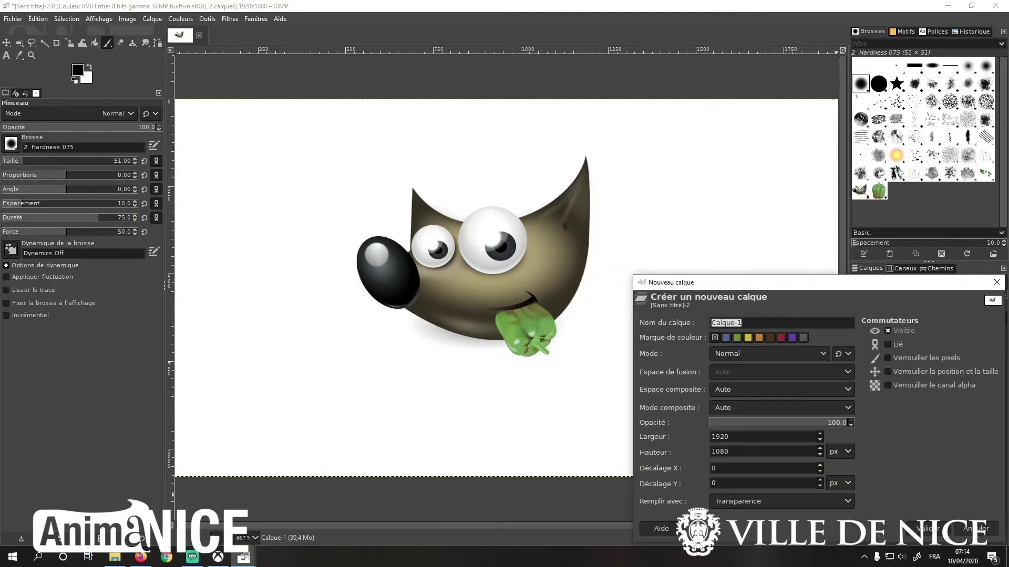
click(925, 530)
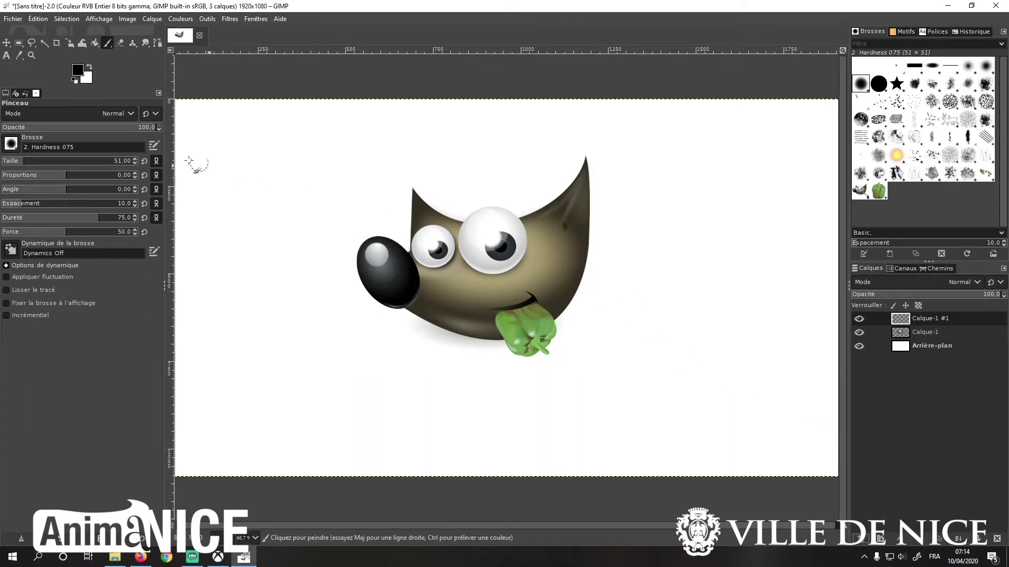
click(79, 73)
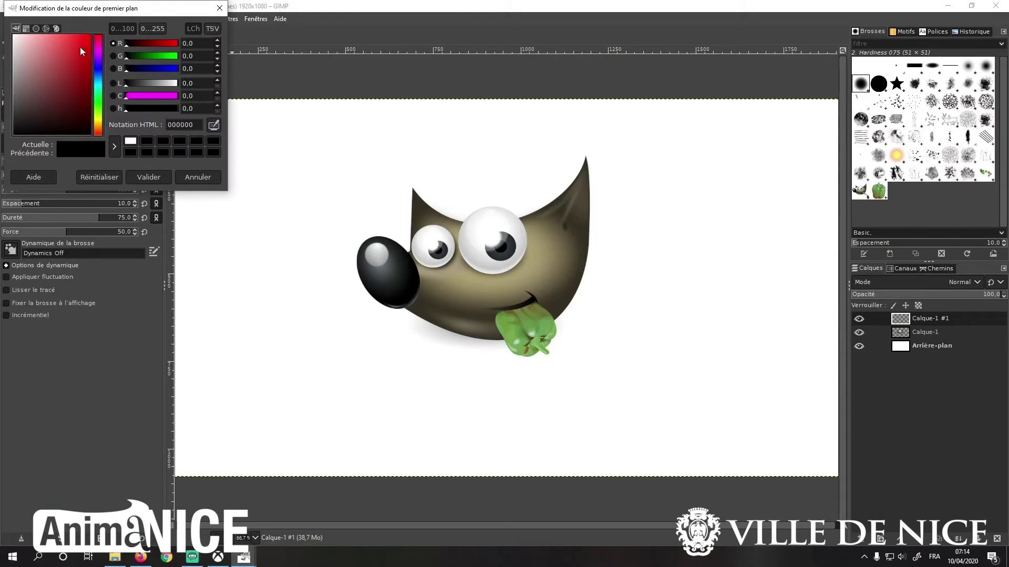
click(83, 45)
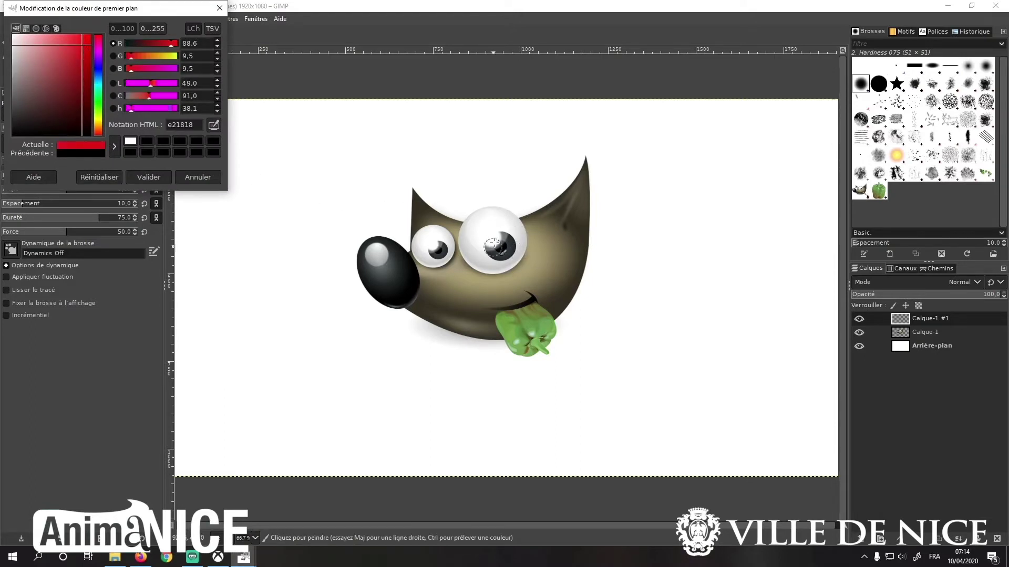
Step: Paint both of Wilber's pupils red, checking the layer's visibility, and confirm the colour
drag(496, 245, 499, 243)
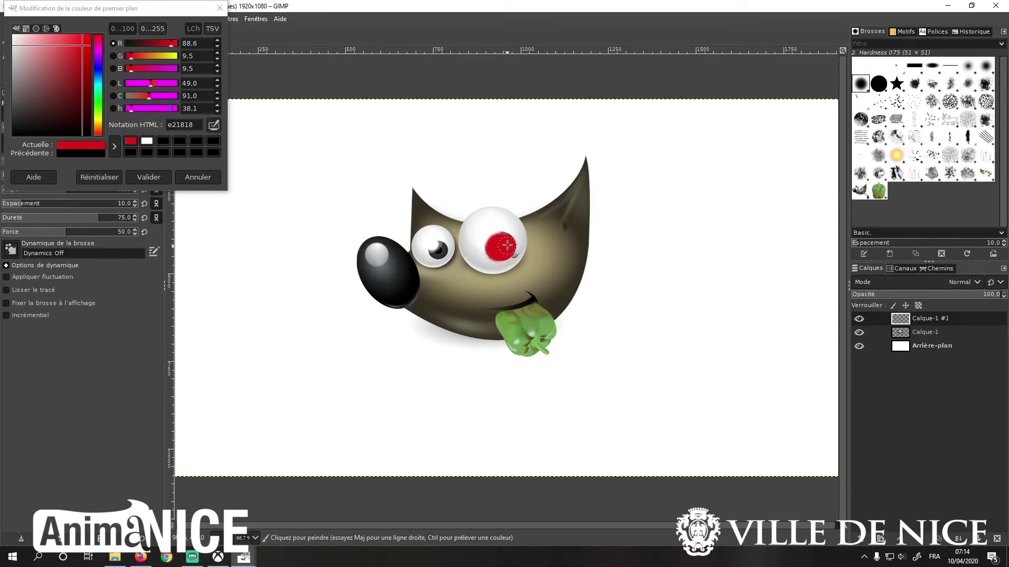
drag(434, 249, 438, 250)
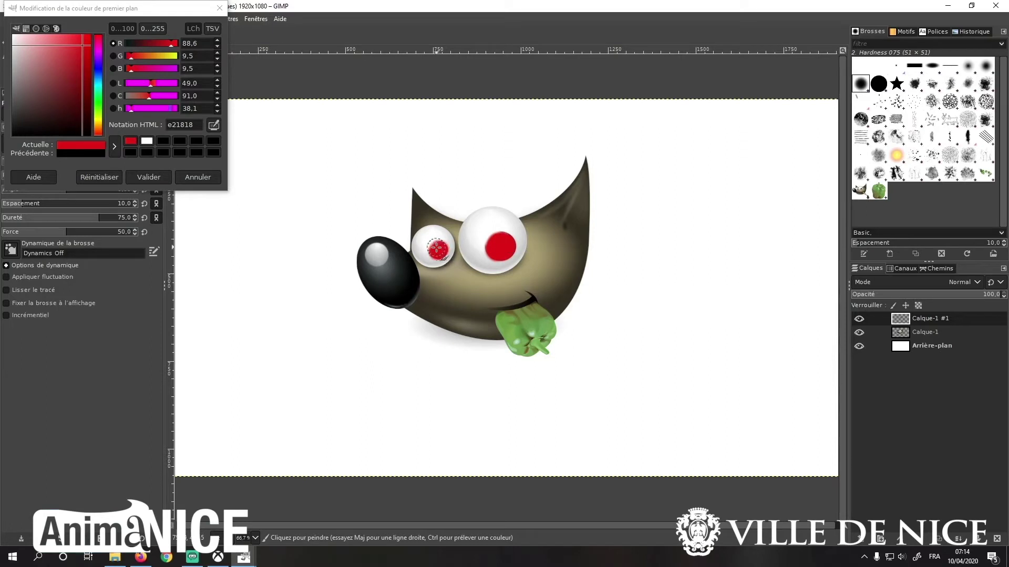
click(858, 319)
click(858, 321)
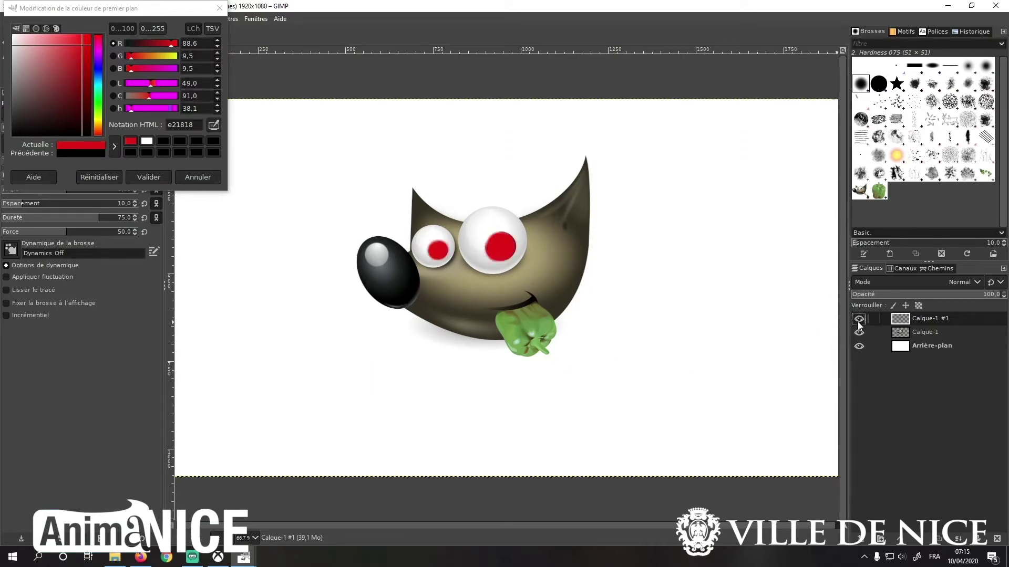
click(858, 320)
click(858, 320)
click(858, 321)
click(154, 177)
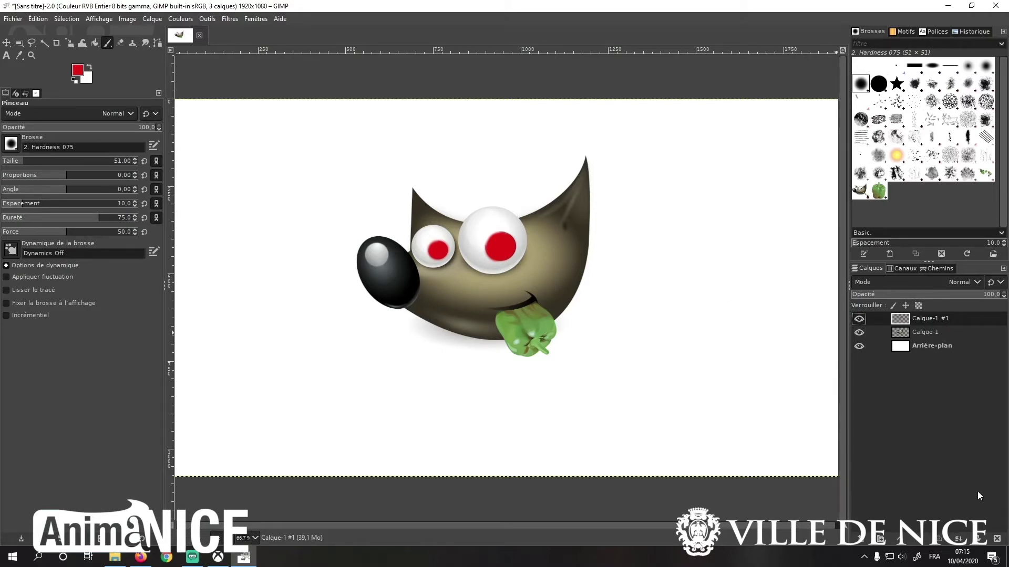
Step: Delete the pupil and Wilber layers and add a fresh transparent Calque-1 layer
click(996, 538)
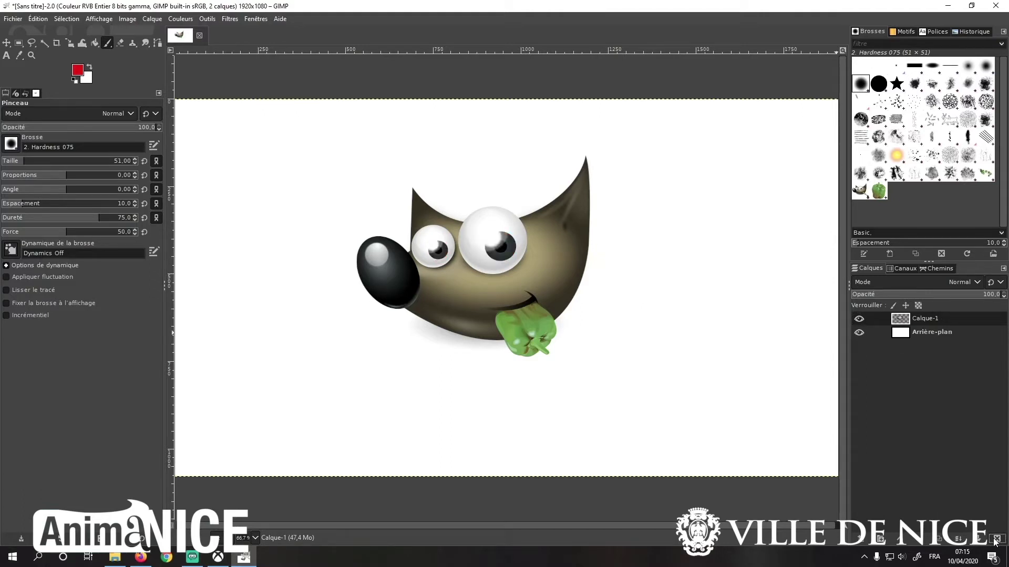
click(996, 539)
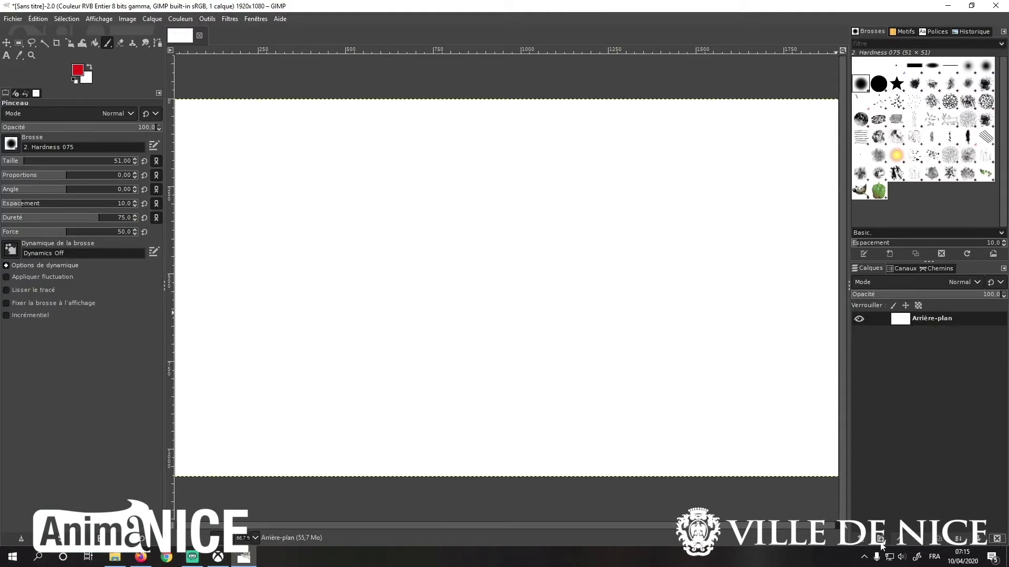
click(860, 538)
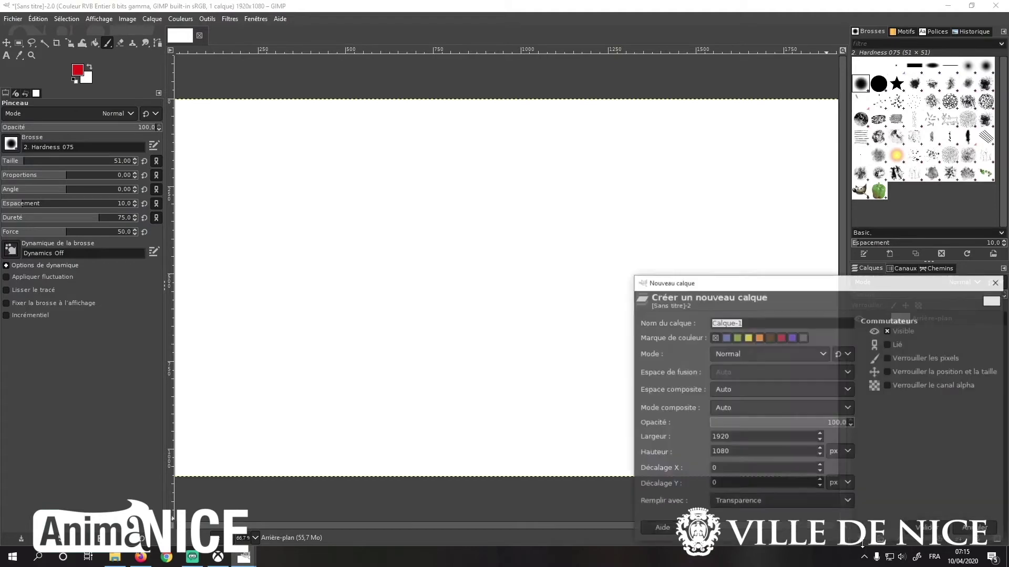
click(918, 530)
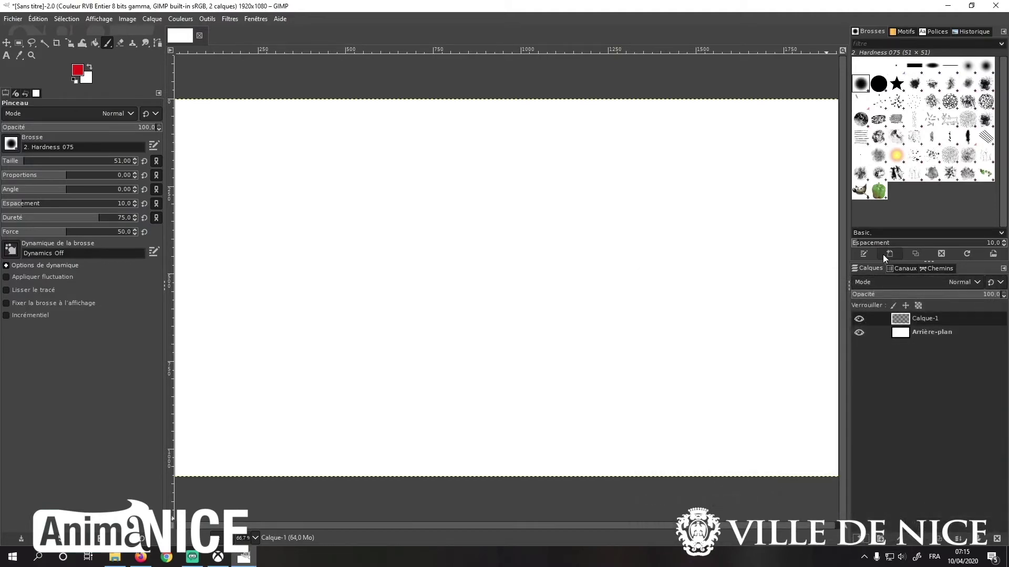
Step: Stamp one Wilber near the centre and draw a 1184×849 rectangle selection around it
click(860, 192)
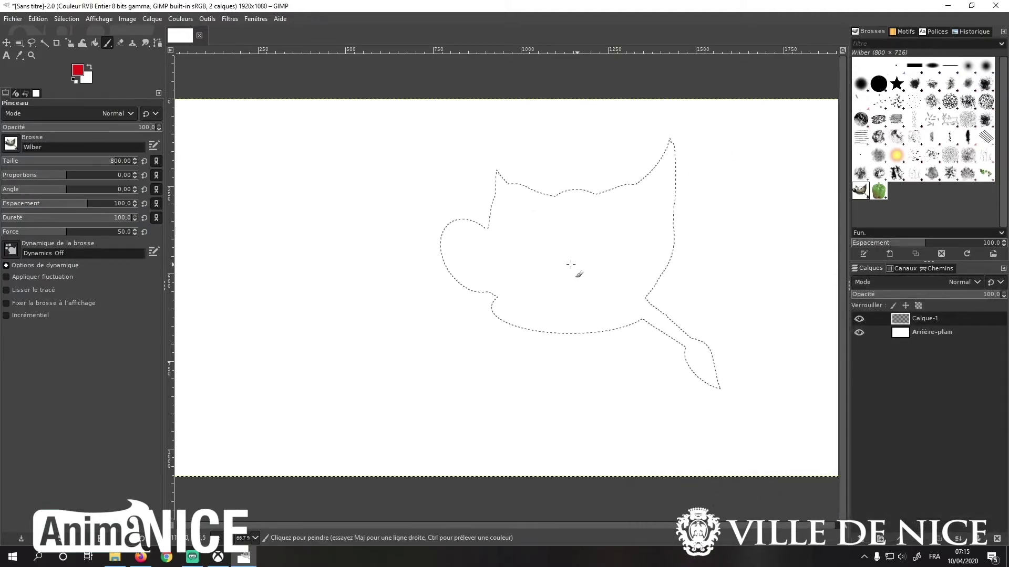
click(541, 277)
key(r)
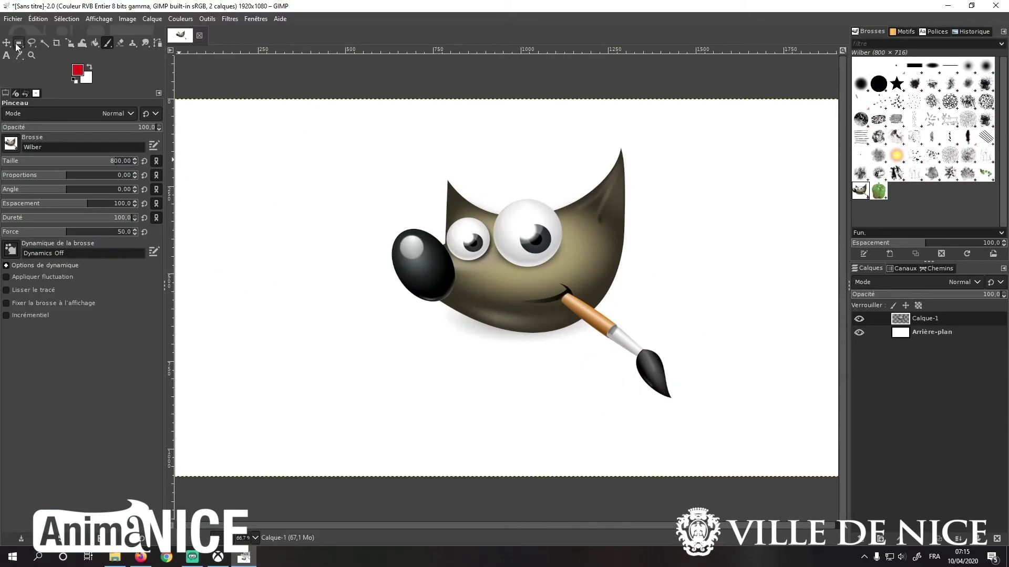
drag(321, 141, 739, 438)
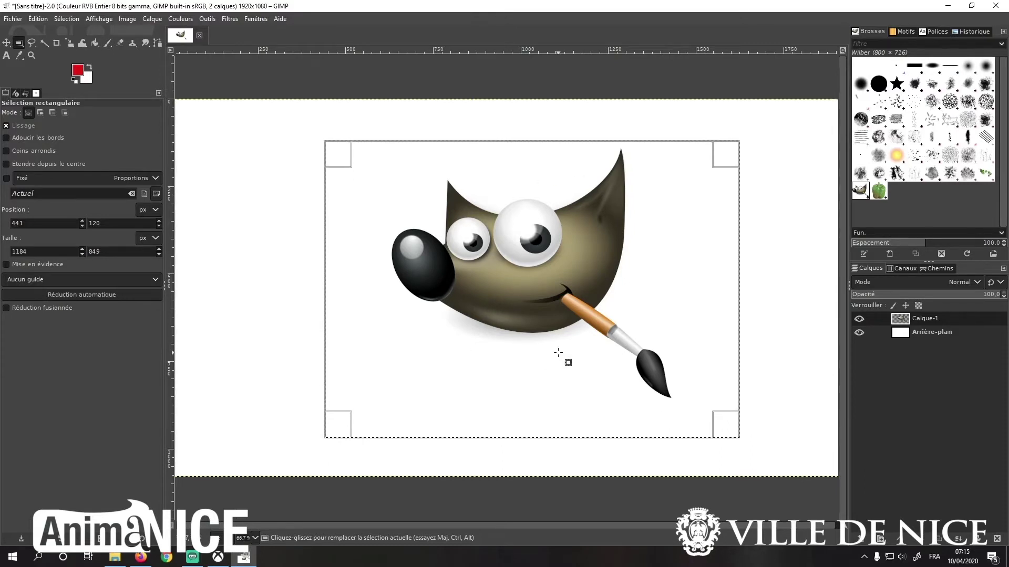
Step: Copy the selected Wilber, hide Calque-1, and paste it as new layer Calque copié
key(ctrl+c)
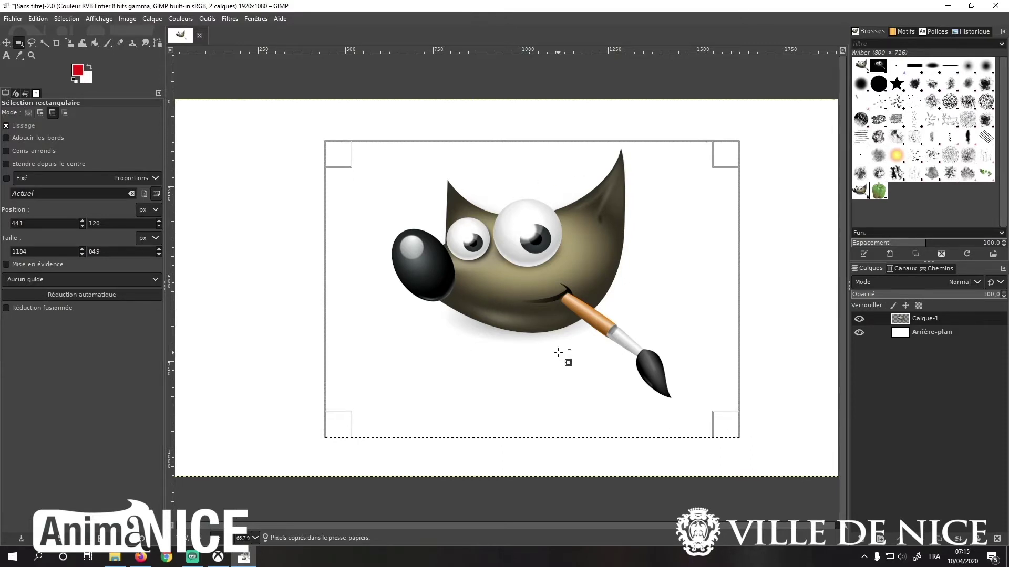
click(866, 540)
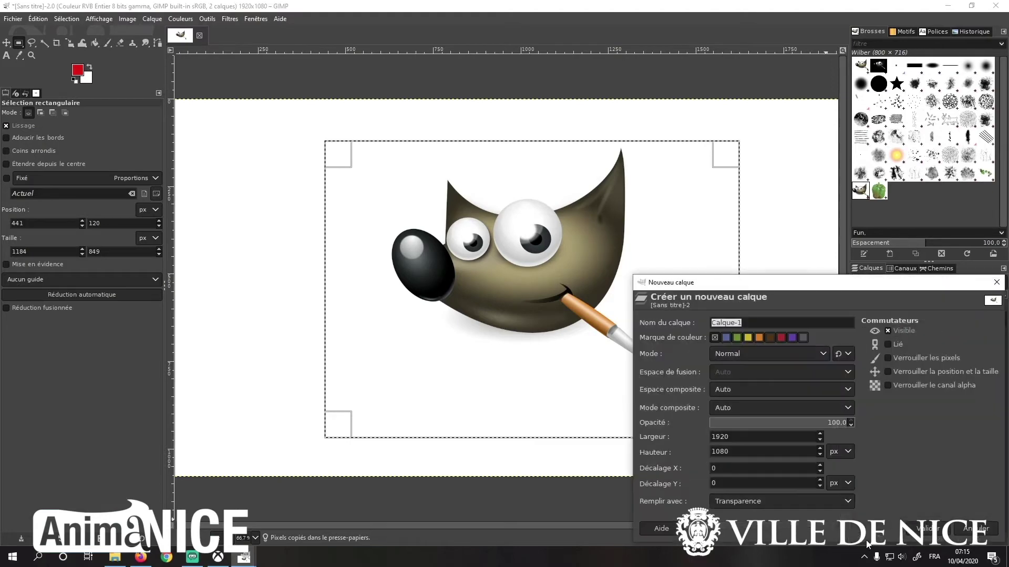
click(927, 528)
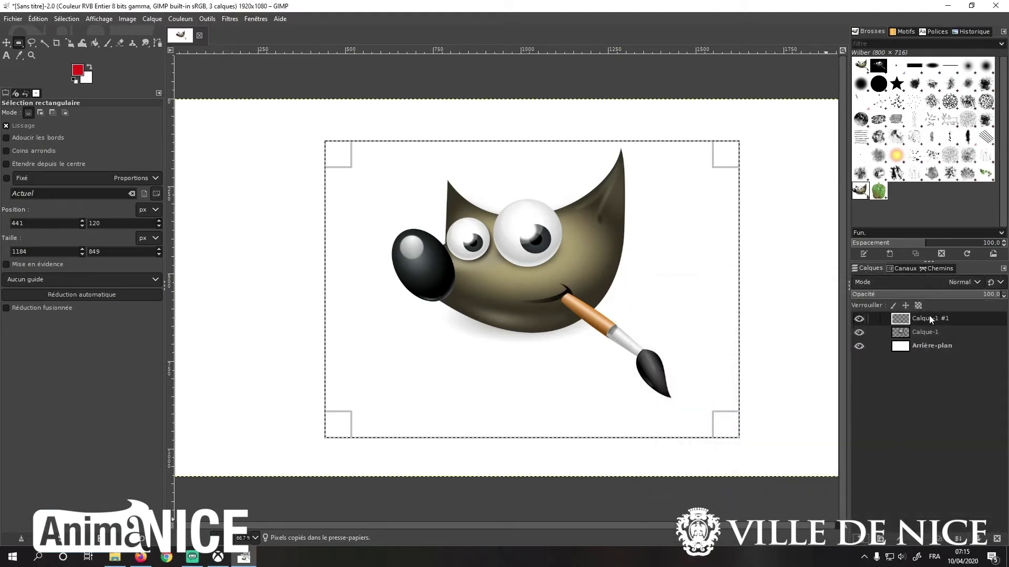
click(859, 332)
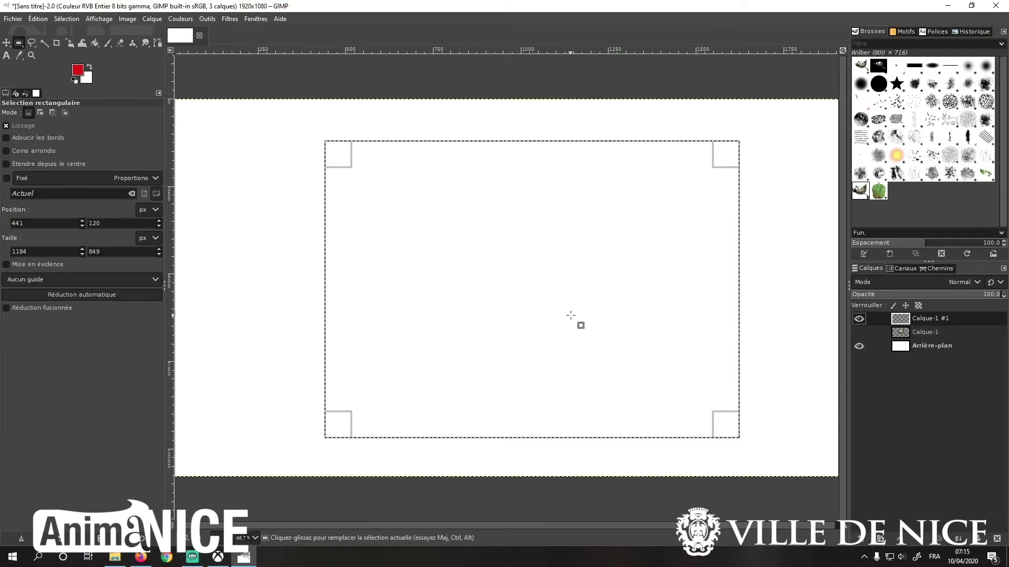
key(ctrl+v)
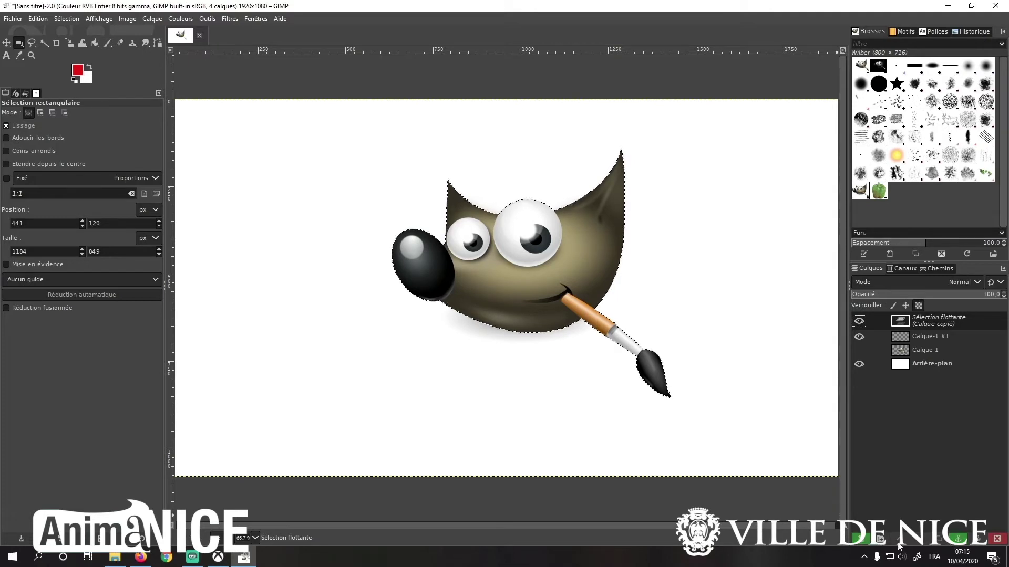
click(861, 539)
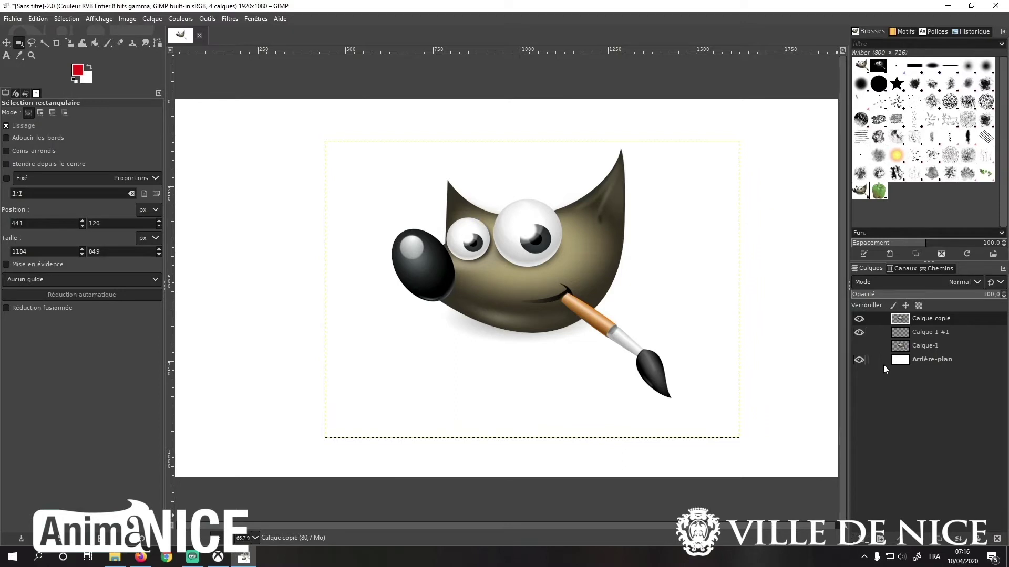
Step: Delete the empty Calque-1 #1 layer and make Calque copié active
click(921, 334)
click(996, 538)
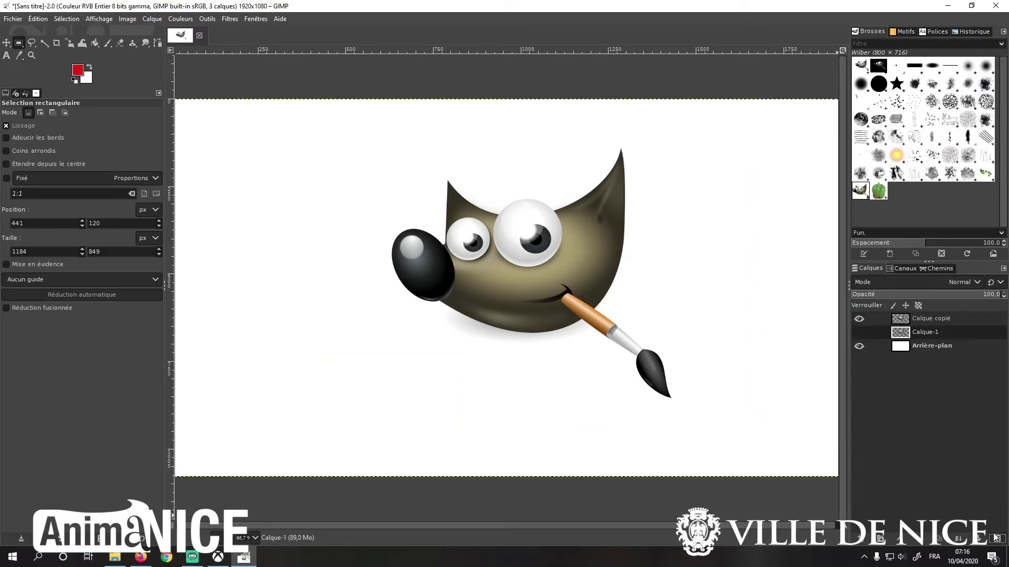
click(925, 320)
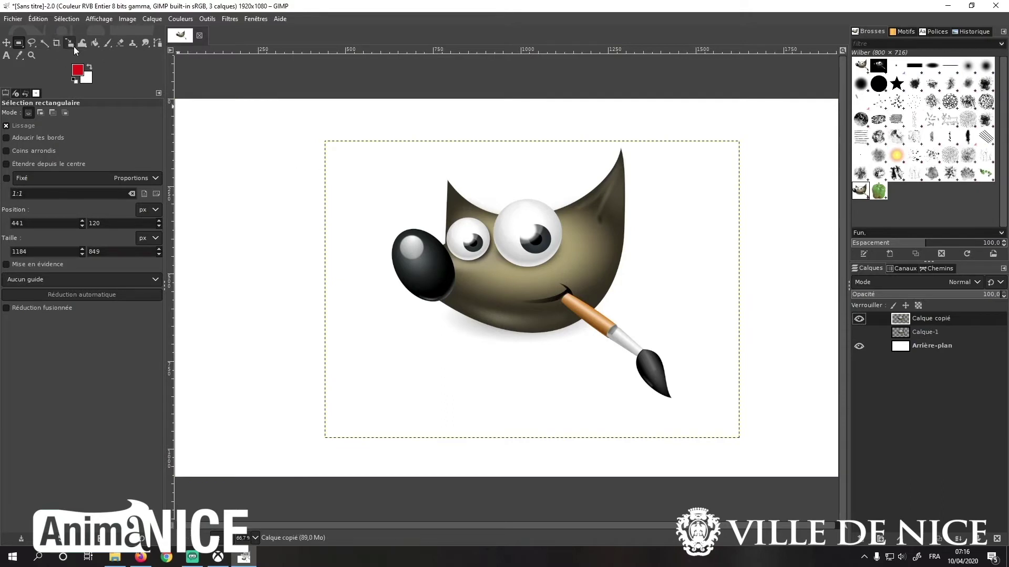
Step: Draw two rectangle selections around Wilber and cancel each with Escape
mouse_move(279, 115)
mouse_down()
mouse_move(786, 421)
mouse_move(791, 458)
mouse_up()
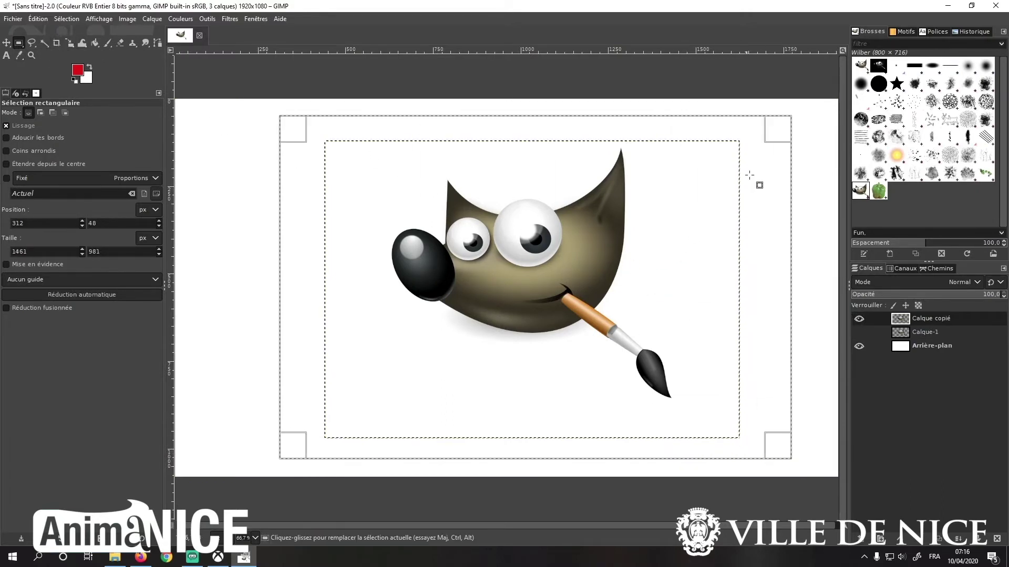
drag(776, 128, 737, 141)
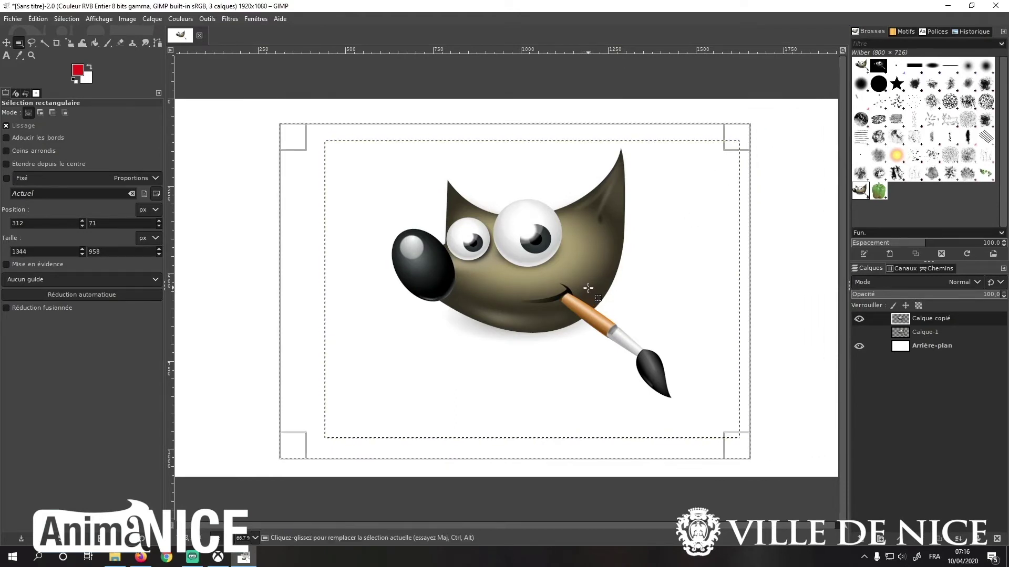
key(Escape)
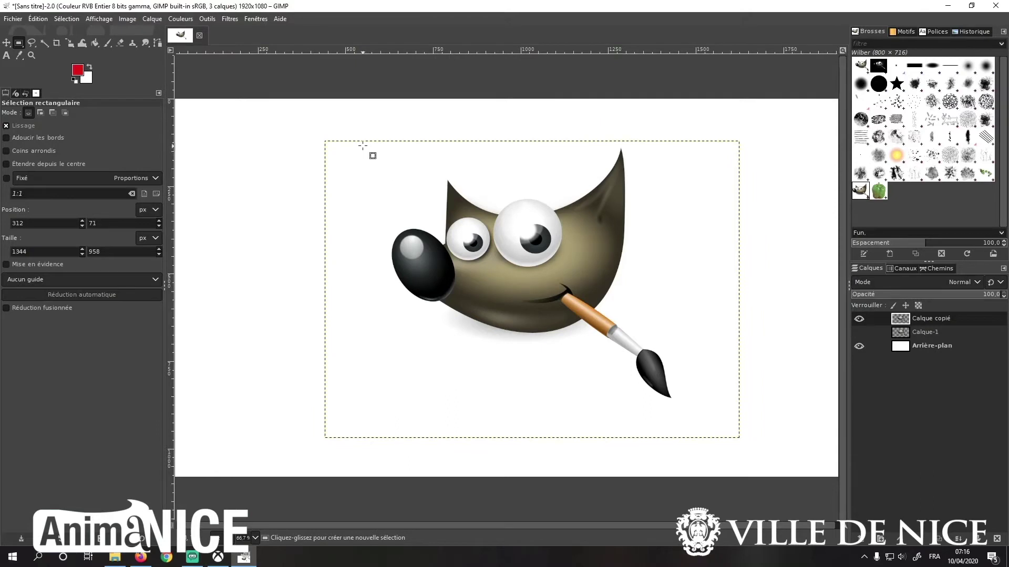
drag(363, 145, 709, 430)
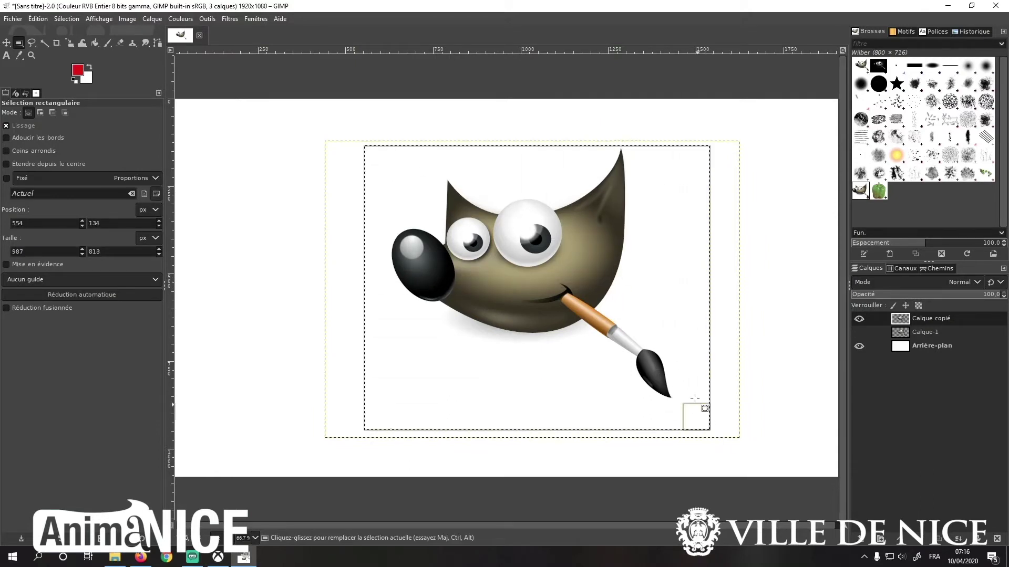
mouse_move(703, 158)
mouse_down()
mouse_move(783, 100)
mouse_move(816, 113)
mouse_up()
key(Escape)
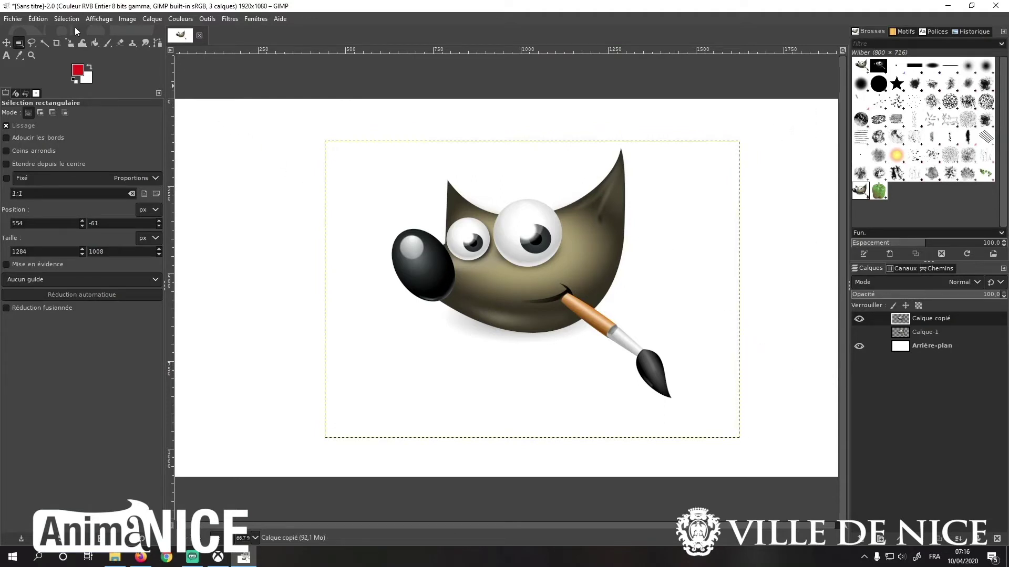
Step: Scale the Calque copié Wilber up to about 1635×1172 px and shift it toward centre
click(127, 19)
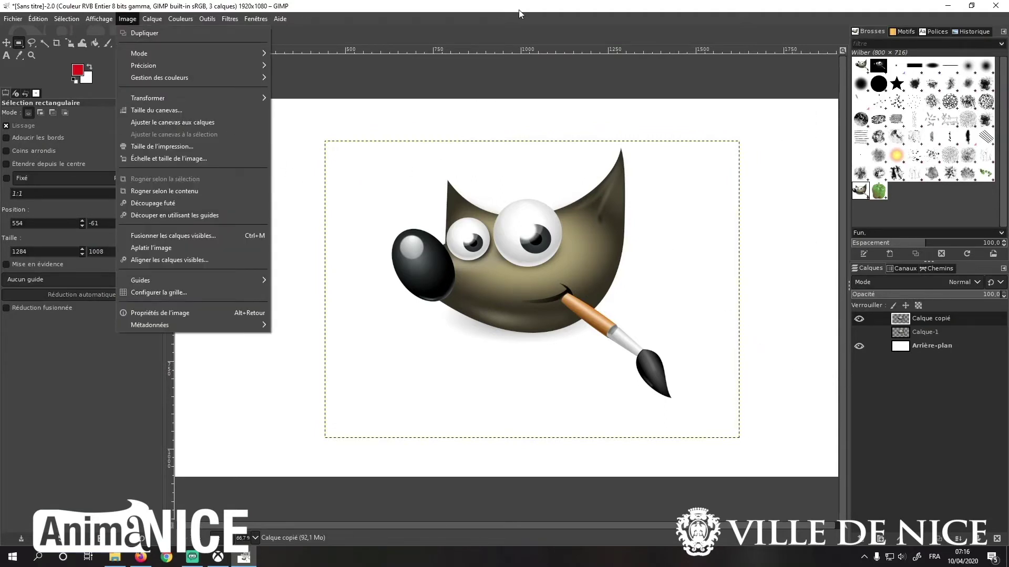
key(Escape)
key(shift+s)
click(583, 284)
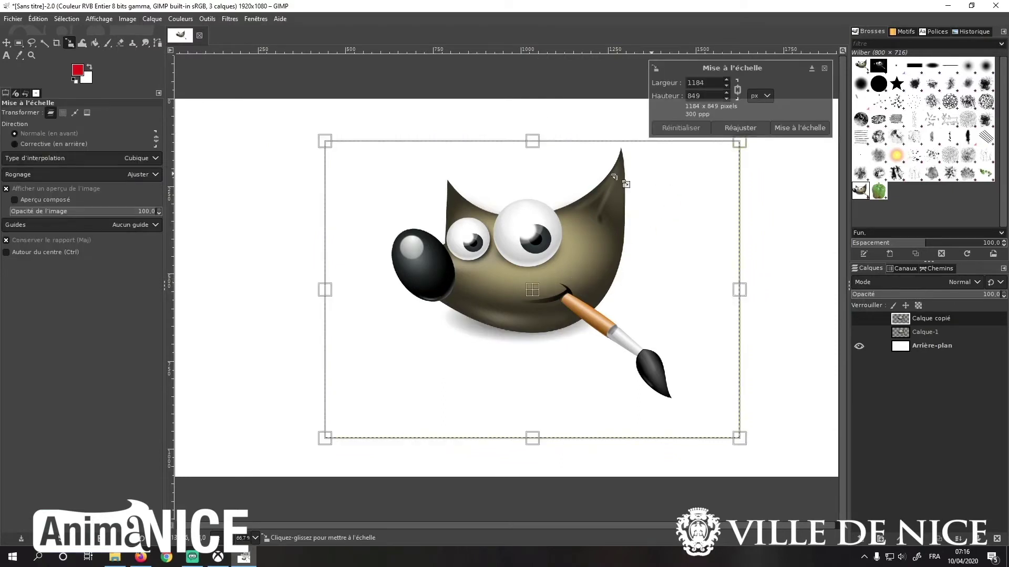
mouse_move(325, 141)
mouse_down()
mouse_move(205, 103)
mouse_move(231, 115)
mouse_up()
drag(506, 274, 364, 372)
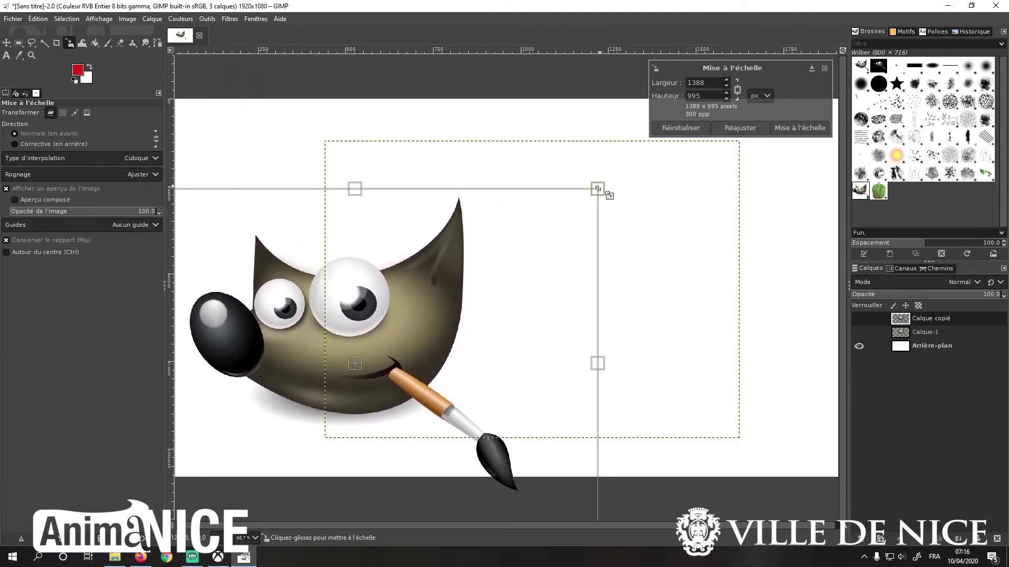
drag(603, 191, 690, 129)
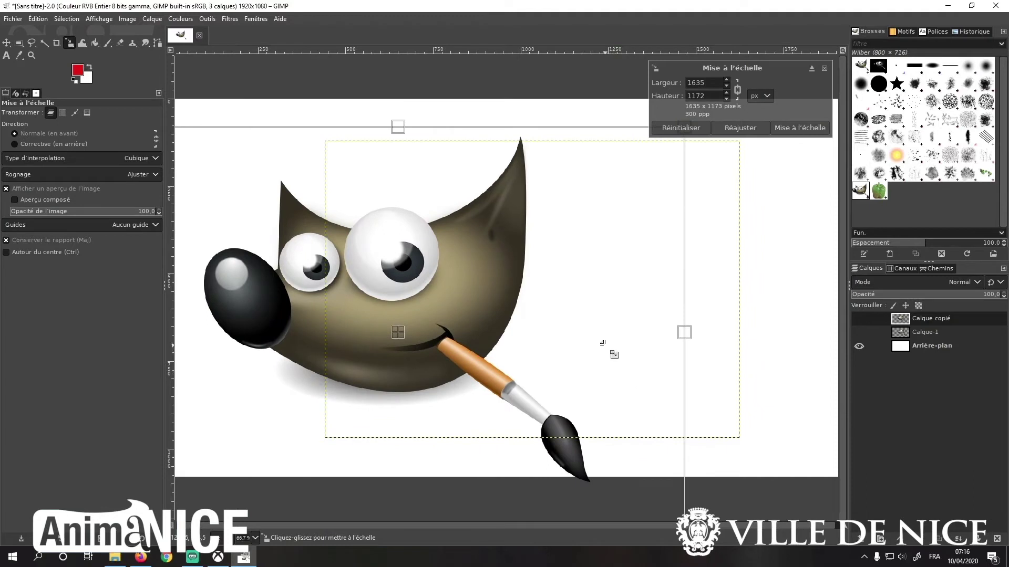
key(Return)
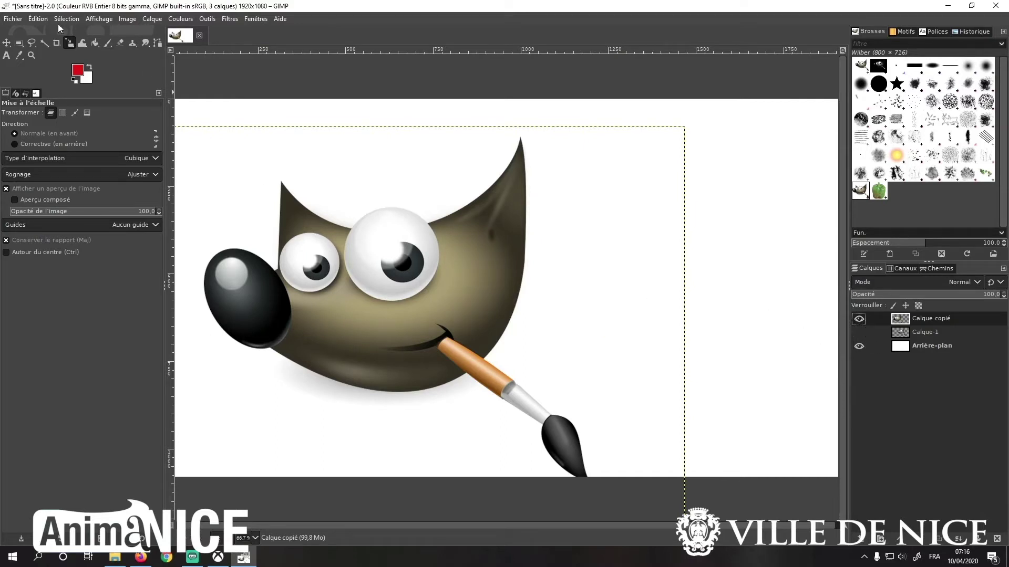
Step: Move the enlarged Wilber up and right, then select a rectangle around it
key(m)
drag(410, 334, 518, 307)
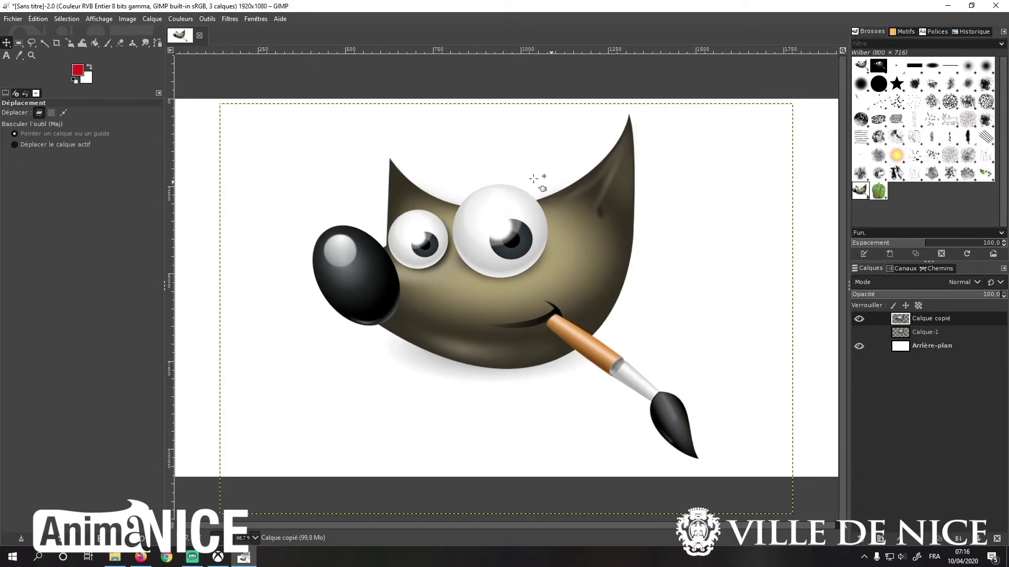
click(18, 42)
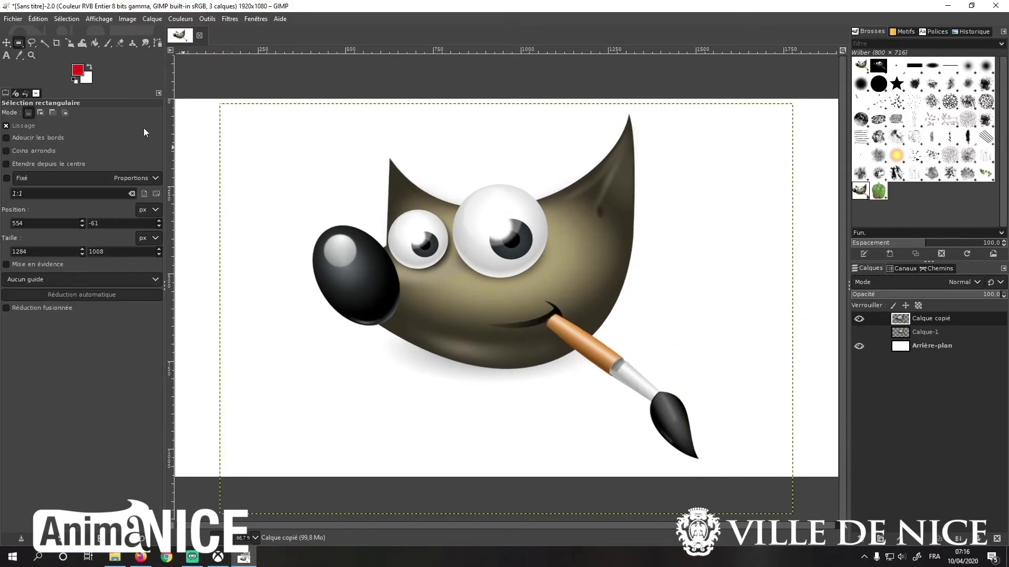
mouse_move(264, 105)
mouse_down()
mouse_move(454, 161)
mouse_move(773, 477)
mouse_up()
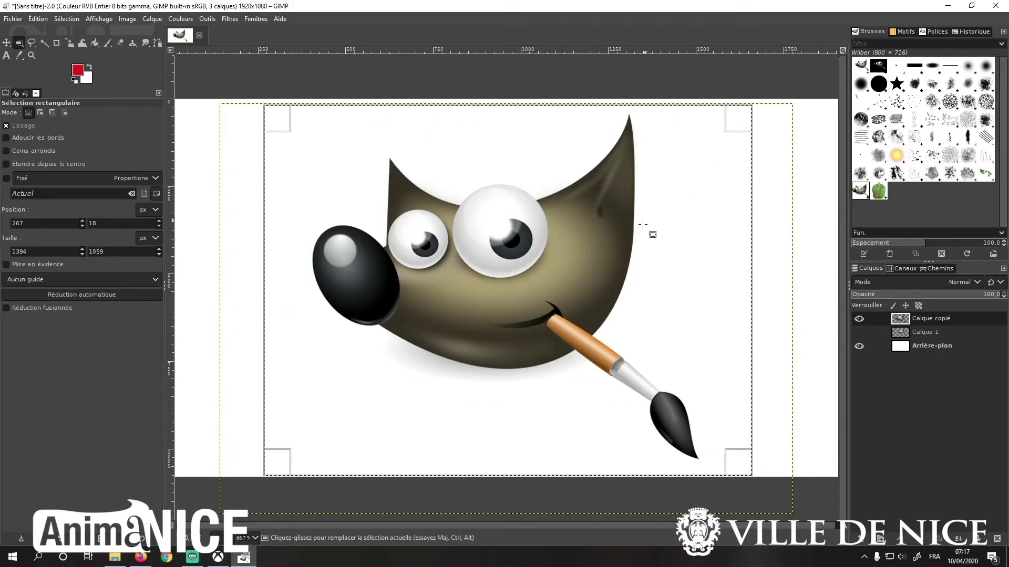
Step: Adjust the selection corner and bring up the Scale dialog showing 1352×1061 px
drag(741, 118, 707, 112)
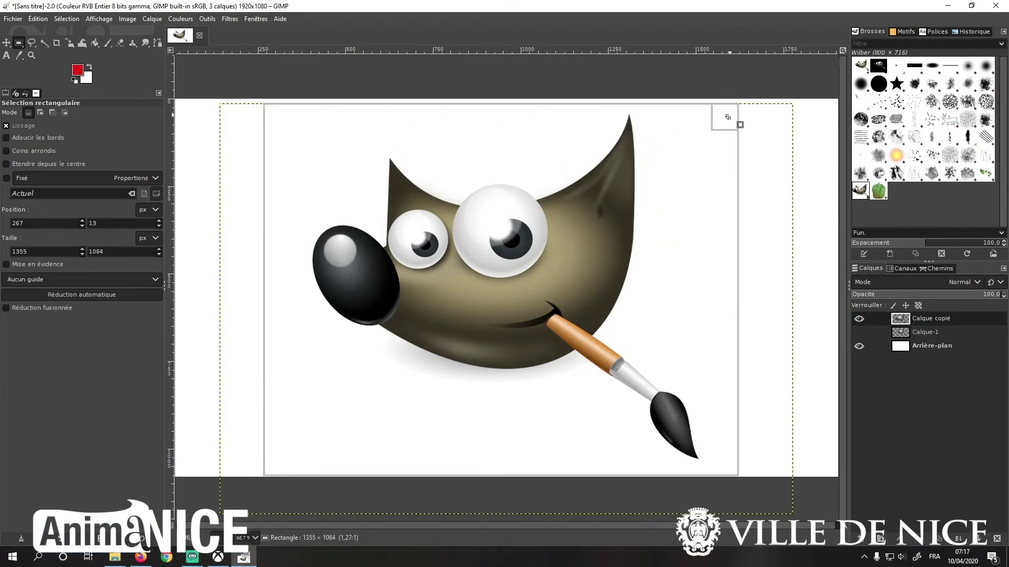
drag(707, 113, 726, 118)
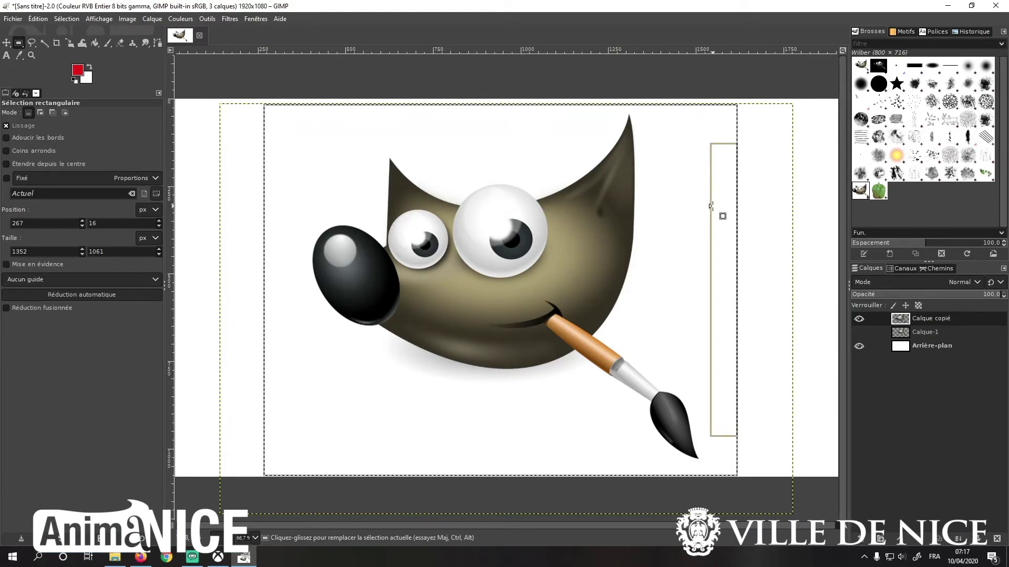
key(shift+s)
click(709, 208)
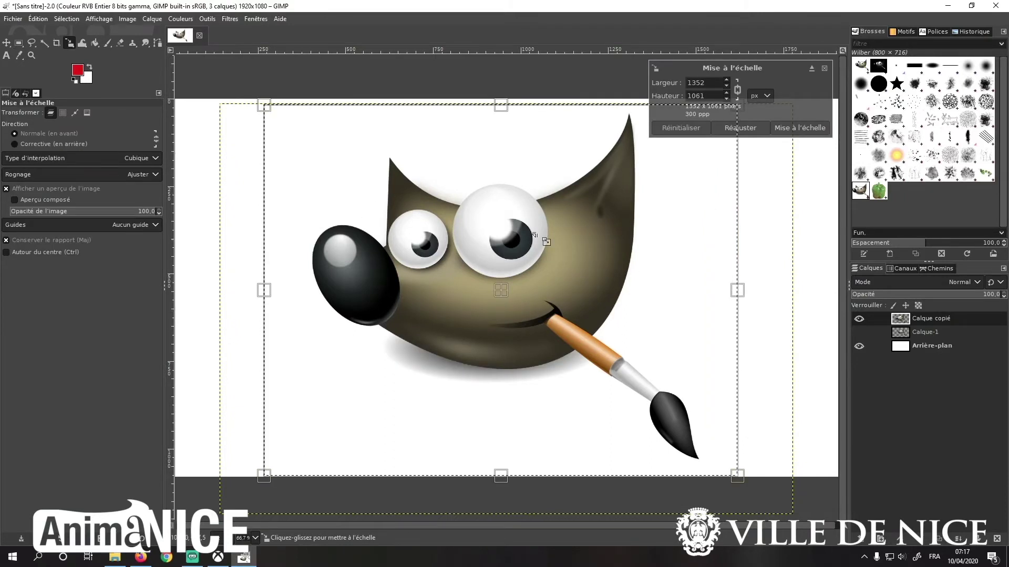
Step: Scale the copied Wilber down to 540 × 424 px and move it near the right edge
mouse_move(261, 472)
mouse_down()
mouse_move(470, 273)
mouse_move(539, 226)
mouse_up()
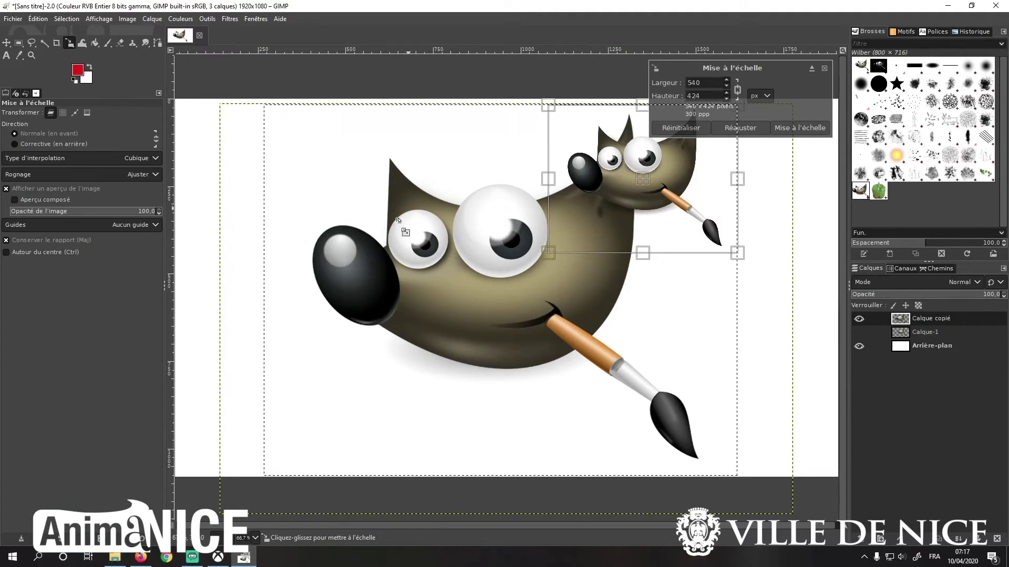
drag(654, 185, 733, 283)
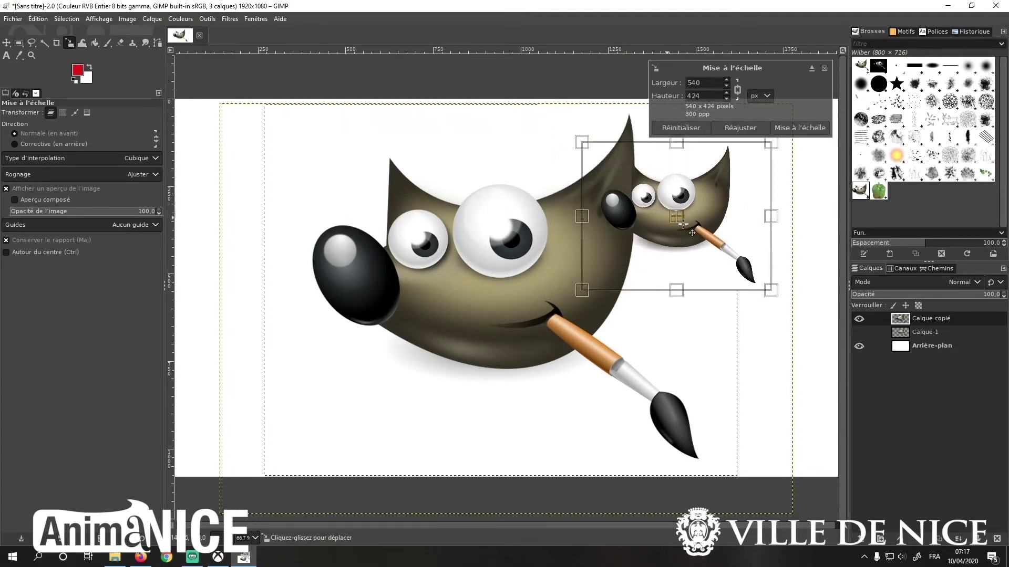
click(798, 128)
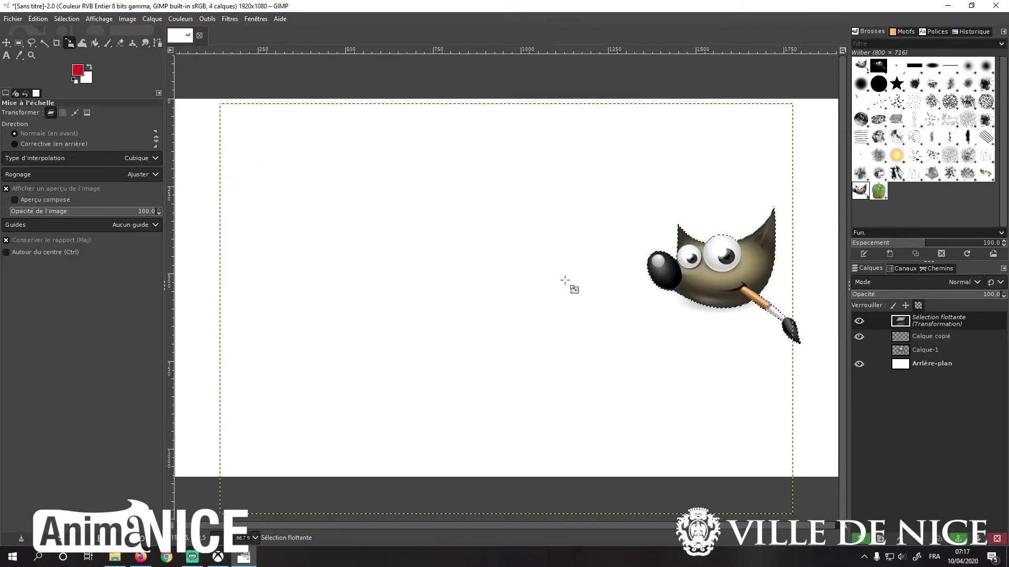
Step: Move the small Wilber left and anchor it, then undo to restore the full-size Wilber
click(6, 42)
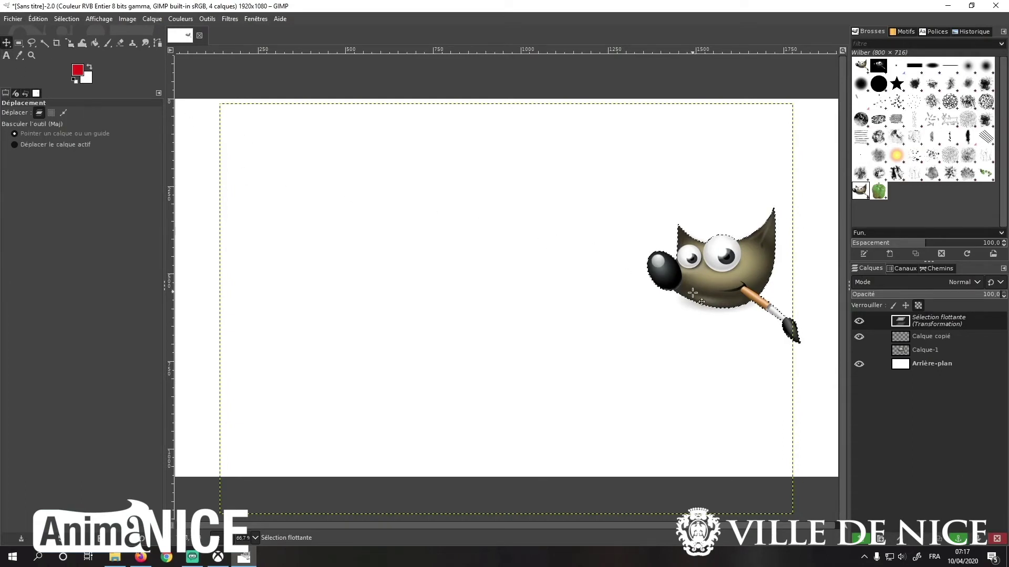
drag(692, 292, 615, 300)
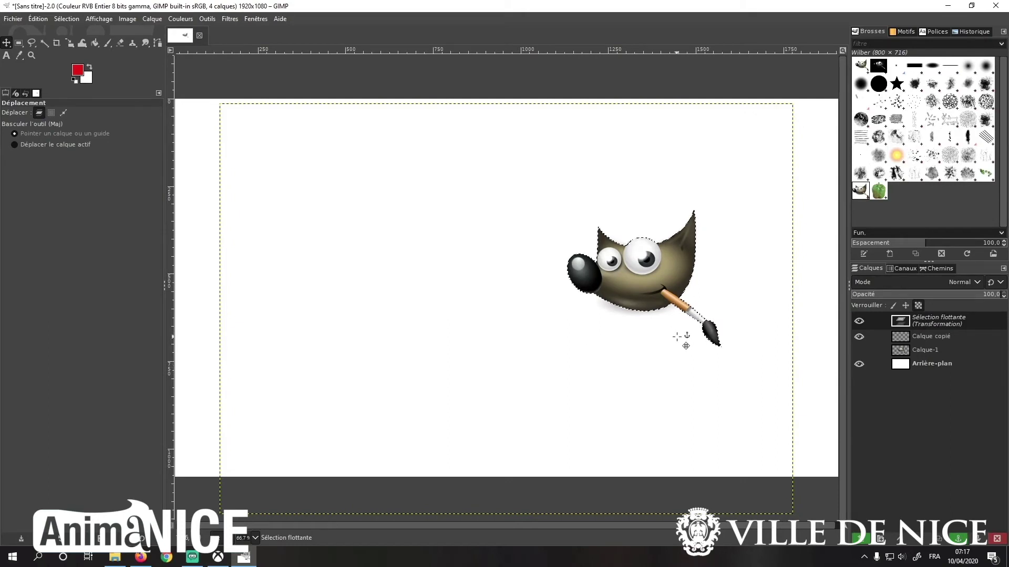
click(658, 391)
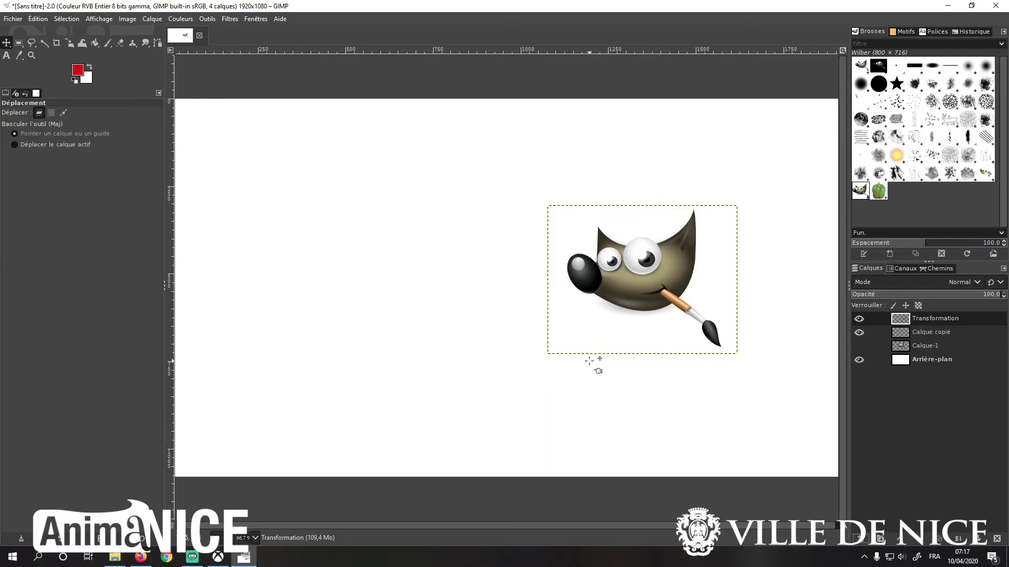
key(ctrl+z)
key(ctrl+z)
key(ctrl+z)
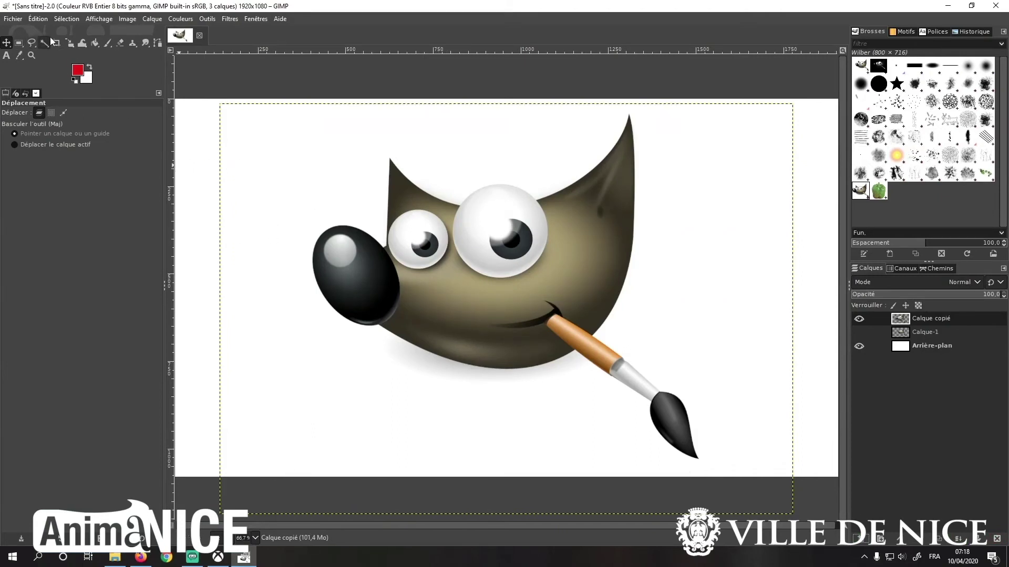
Step: Pick the Paintbrush with the 2. Hardness 075 brush, then paint and undo a red test curve
click(108, 43)
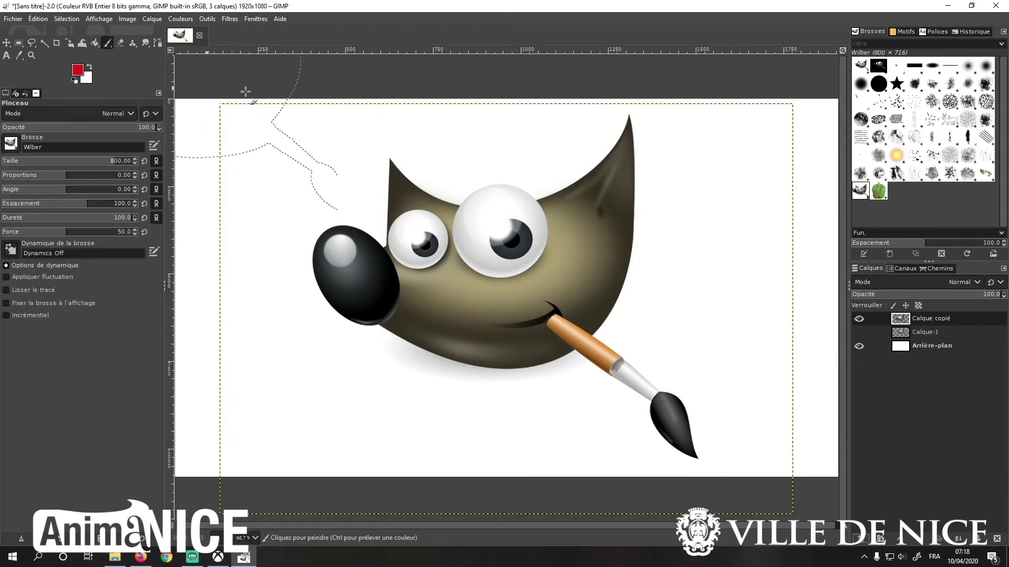
click(860, 84)
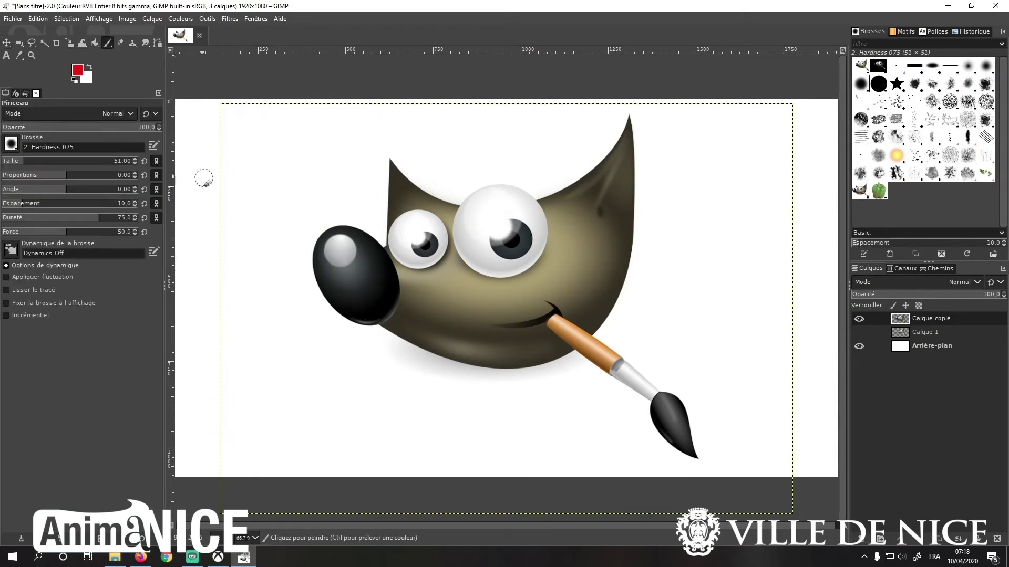
mouse_move(284, 130)
mouse_down()
mouse_move(259, 241)
mouse_move(370, 428)
mouse_move(546, 441)
mouse_move(368, 421)
mouse_move(255, 342)
mouse_up()
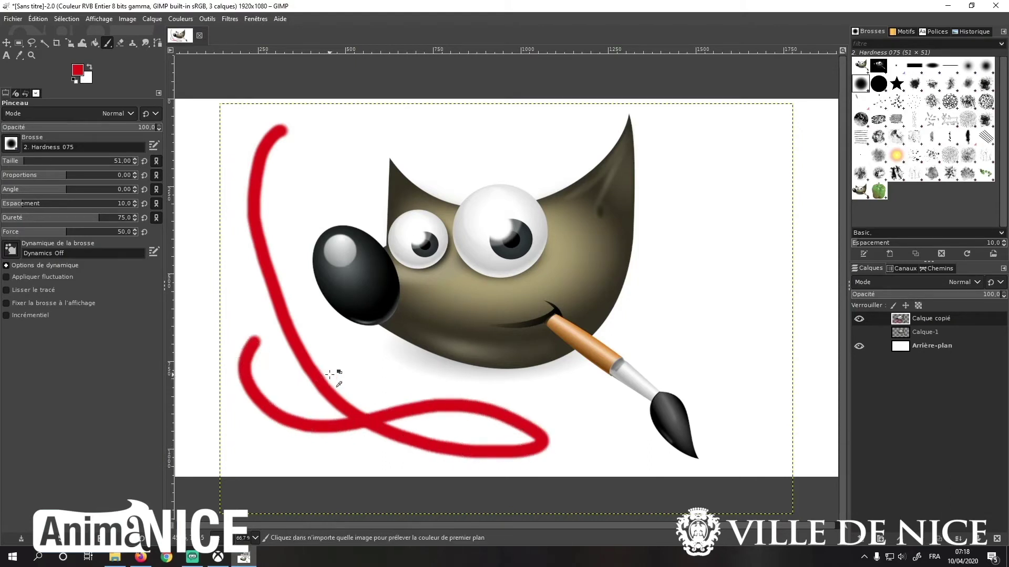
key(ctrl+z)
Step: Paint five red test dashes around Wilber, then undo them all
drag(272, 135, 277, 198)
drag(269, 285, 305, 358)
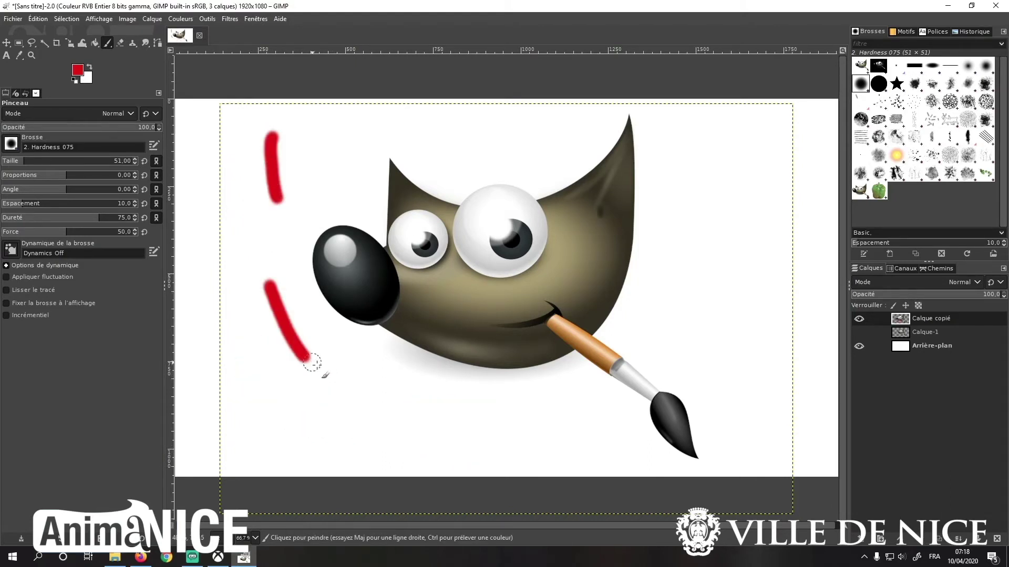
drag(370, 397, 432, 444)
drag(511, 429, 591, 454)
drag(691, 327, 733, 362)
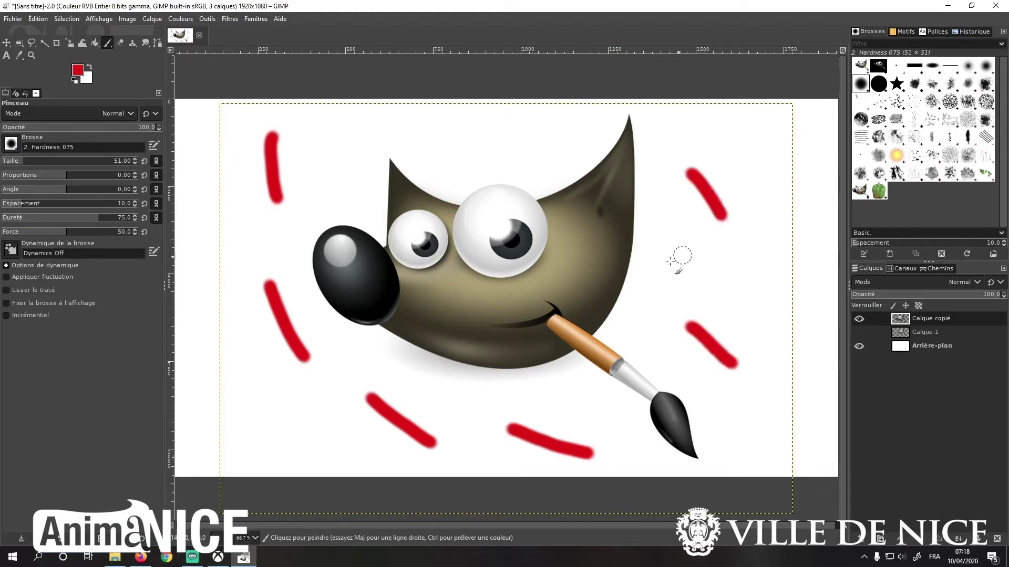
key(ctrl+z)
key(ctrl+z)
key(ctrl+z)
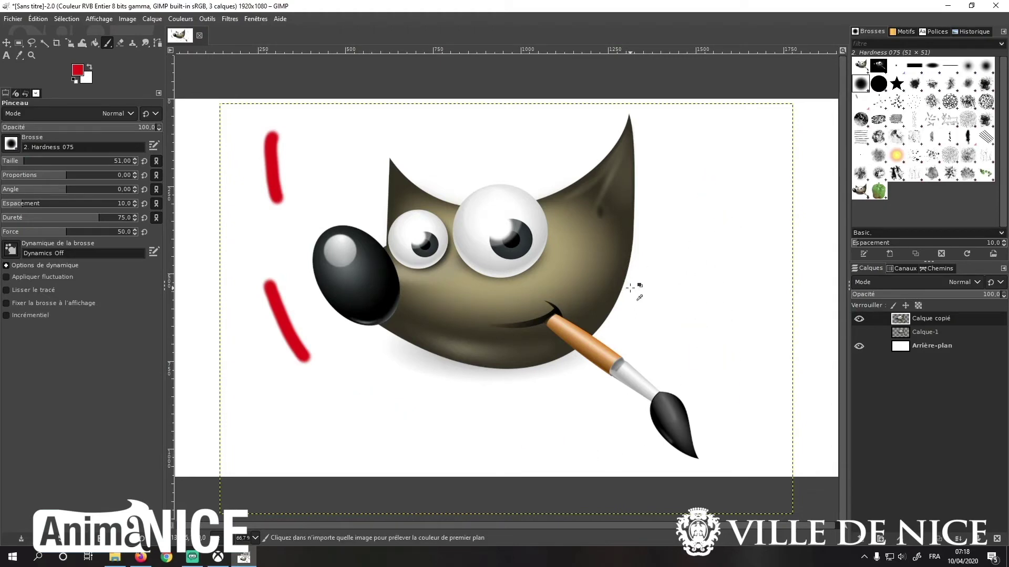
key(ctrl+z)
key(ctrl+z)
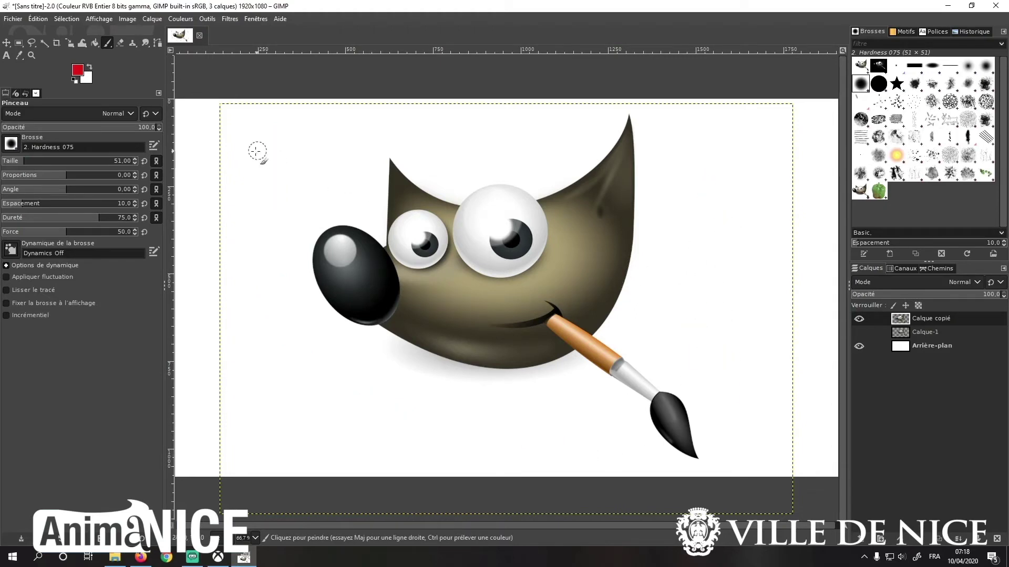
Step: Show the Historique panel, paint two red strokes at the left, and undo them
click(976, 33)
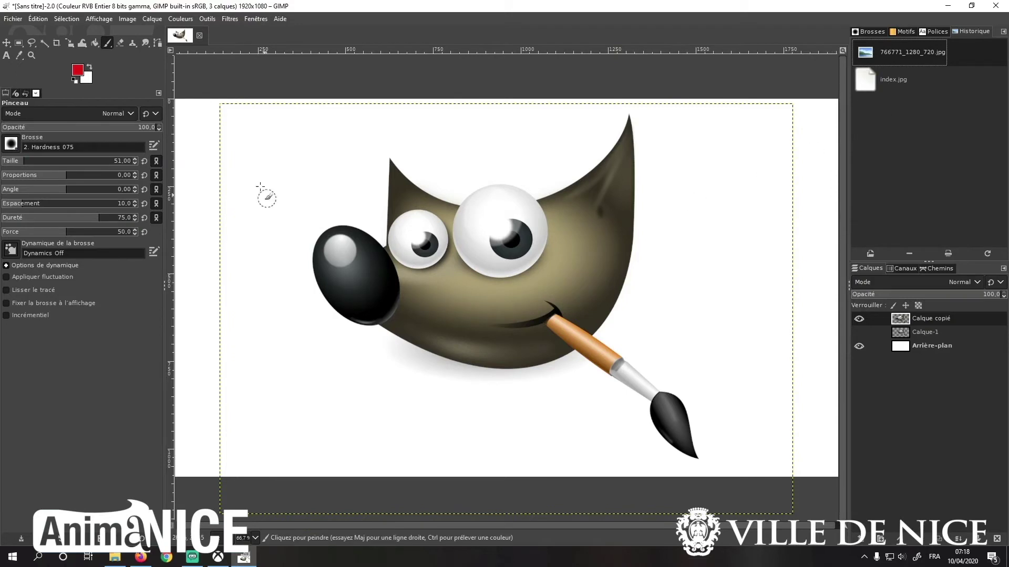
drag(252, 114, 333, 199)
drag(277, 327, 408, 461)
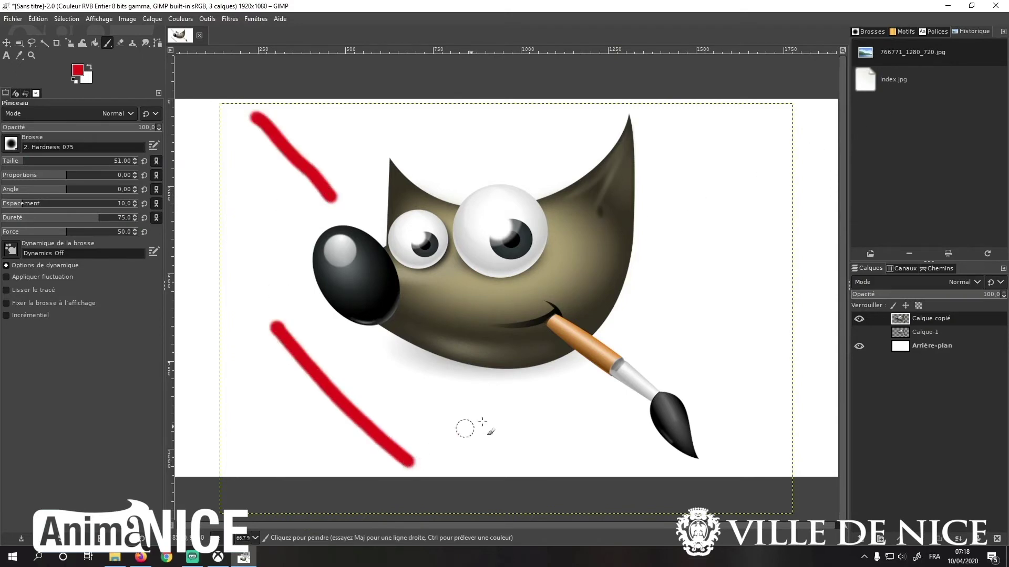
key(ctrl+z)
key(ctrl+z)
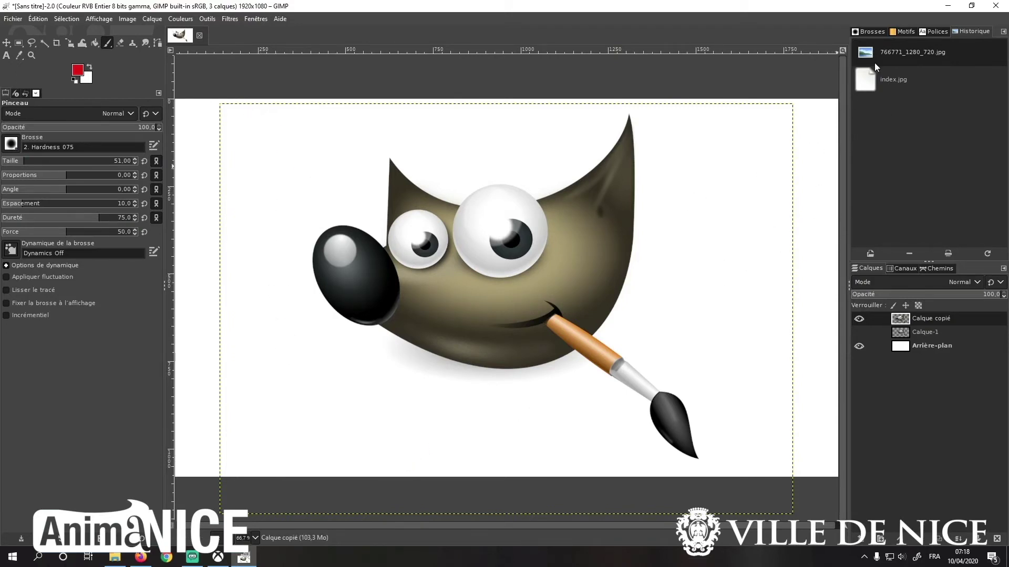
Step: Return to the Brosses list, make Calque-1 visible, and delete the Calque copié layer
click(871, 31)
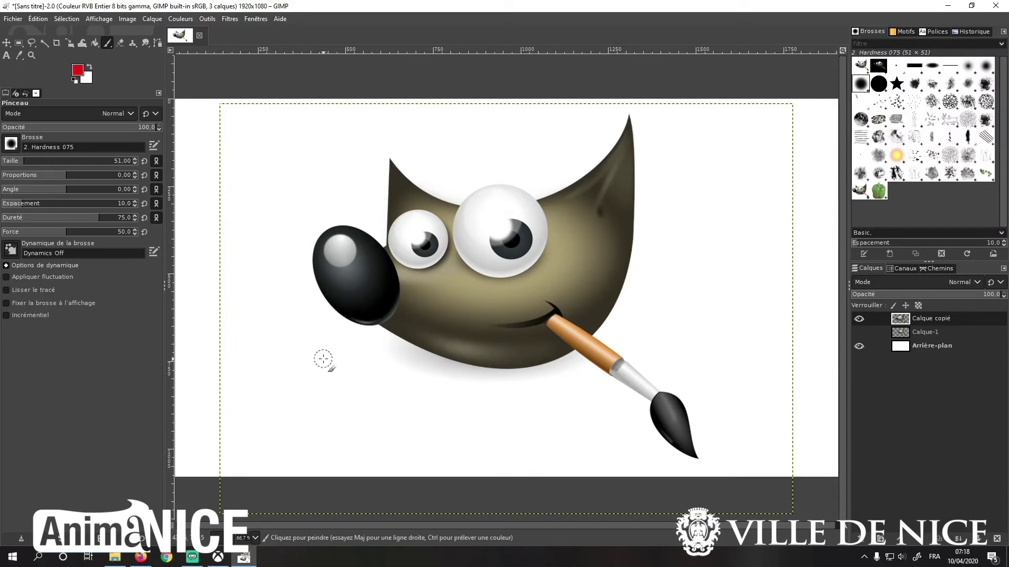
click(859, 332)
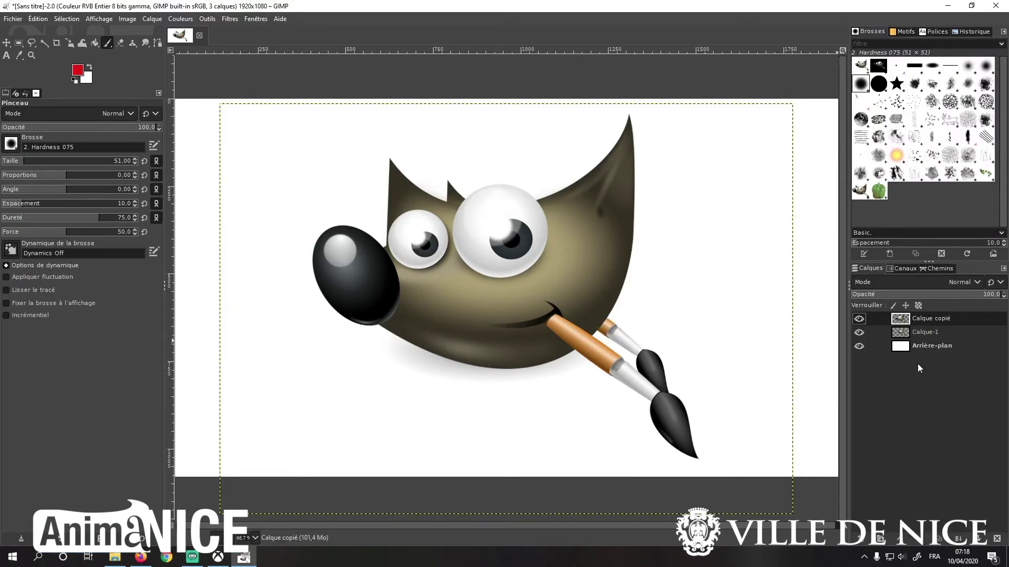
click(997, 538)
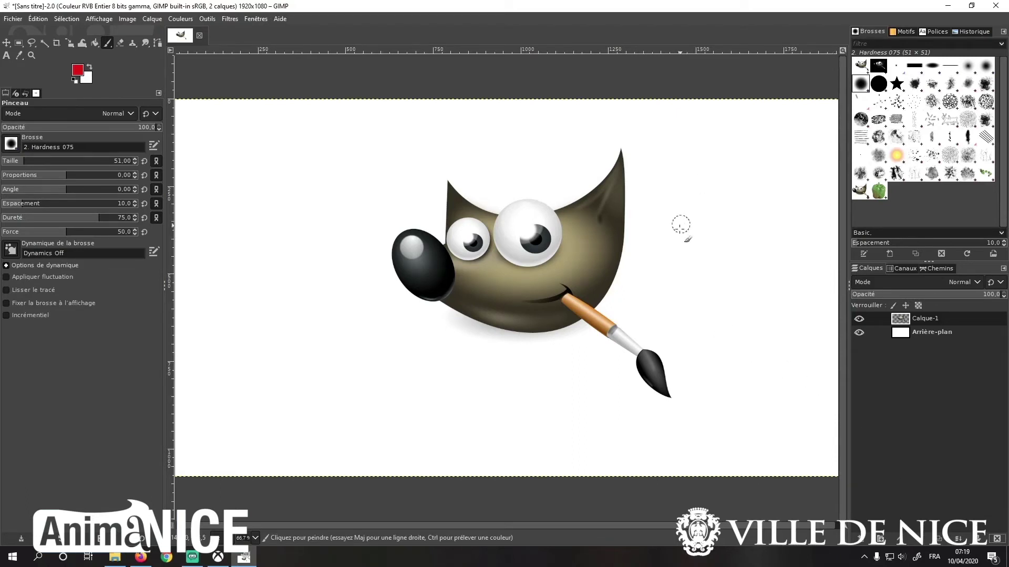
Step: Dab red beside Wilber, add empty layer Calque-1 #1, and create a new layer group
click(683, 272)
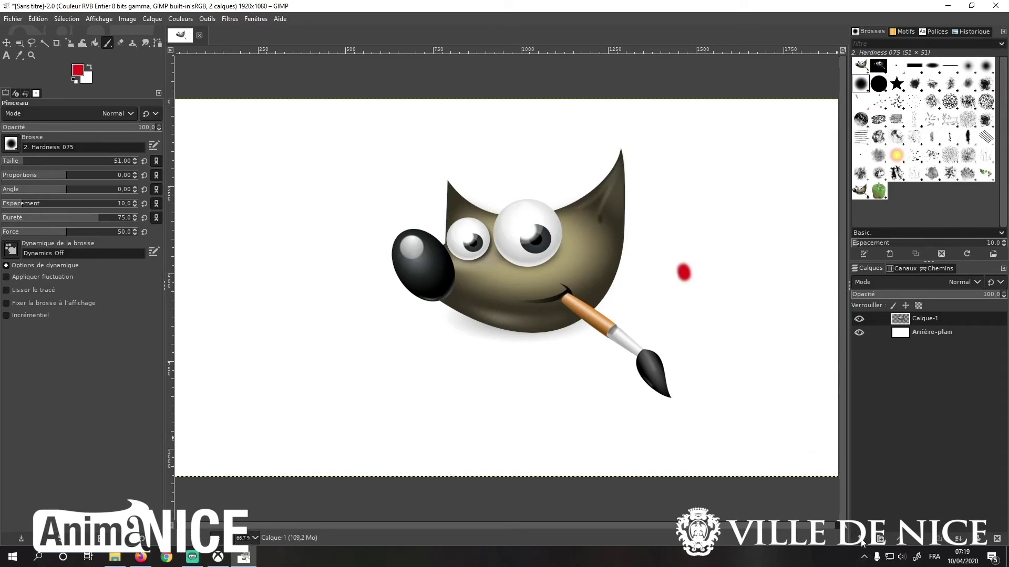
click(862, 541)
click(927, 528)
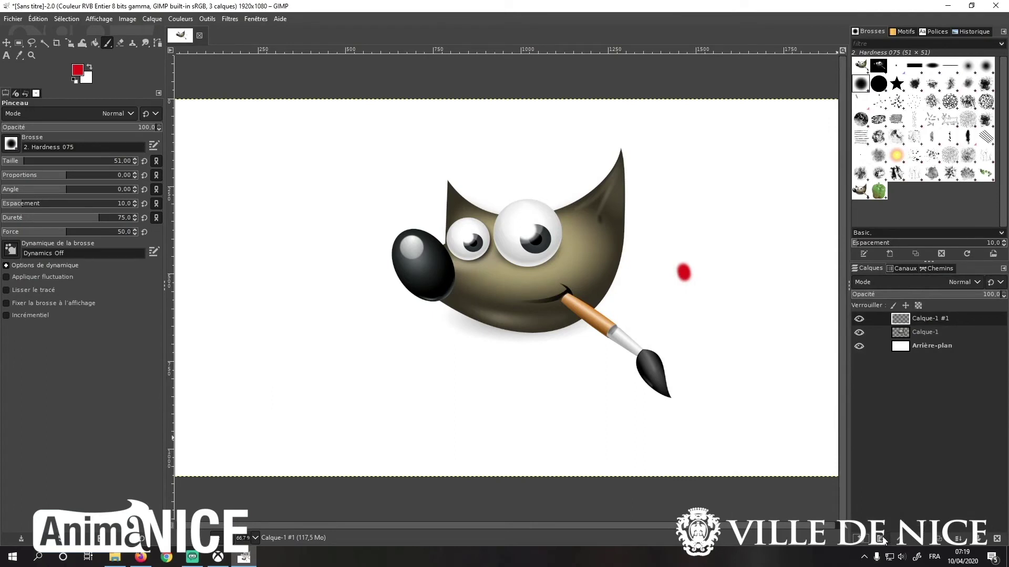
click(883, 539)
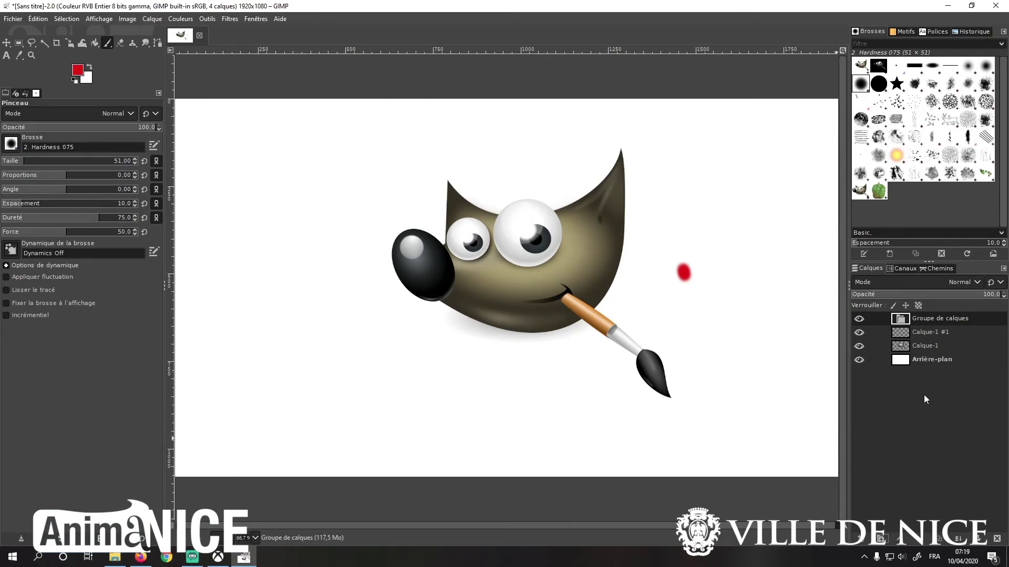
click(763, 391)
Step: Add new layer Calque-1 #2 above Groupe de calques and collapse the group
drag(923, 333, 927, 321)
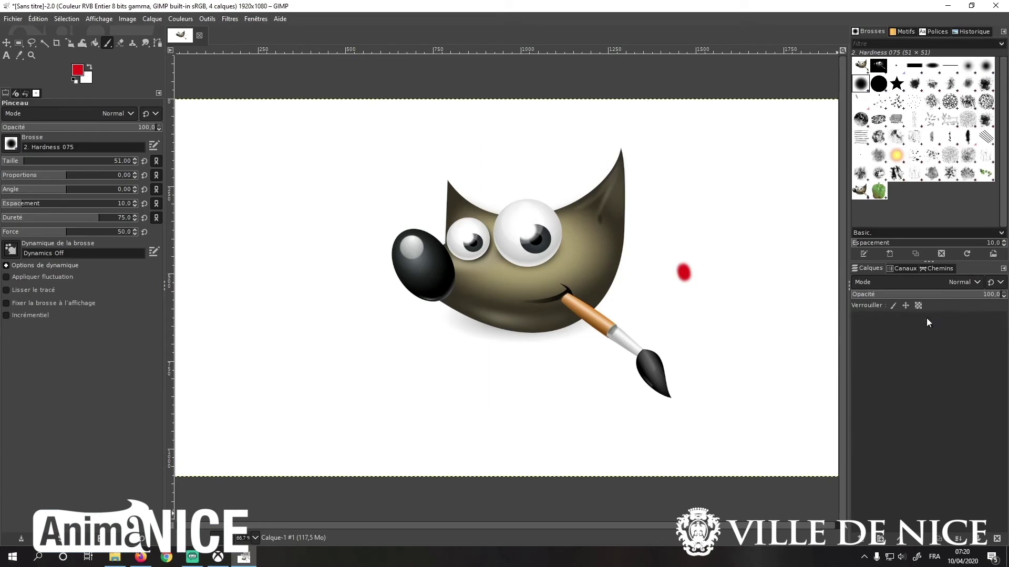
click(928, 345)
click(862, 539)
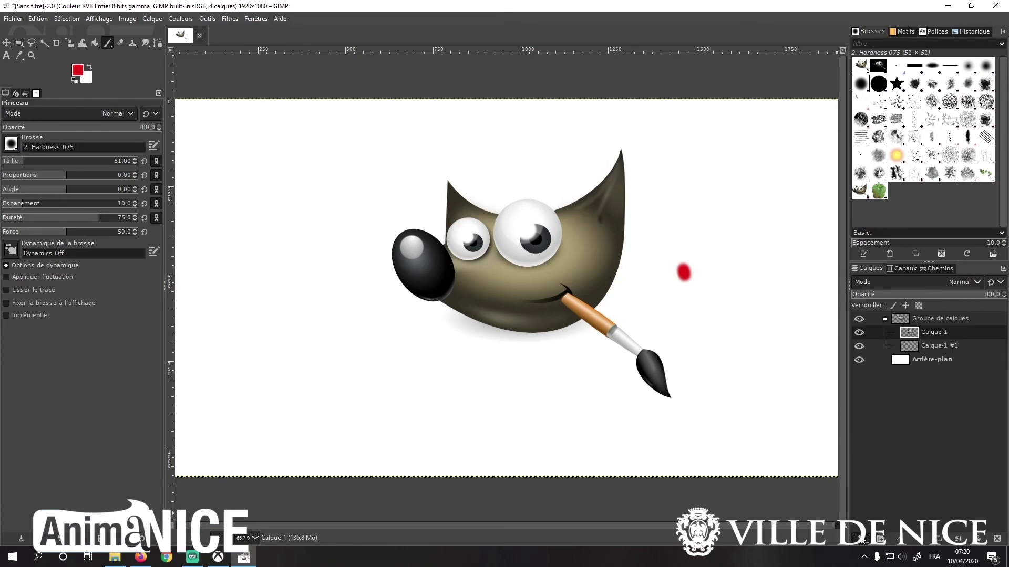
click(927, 528)
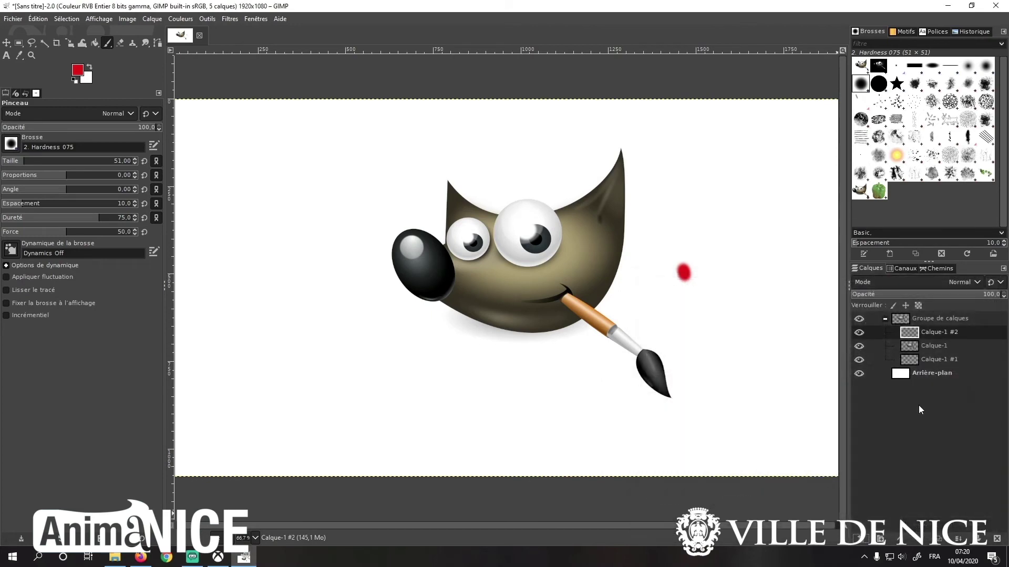
drag(932, 332, 932, 318)
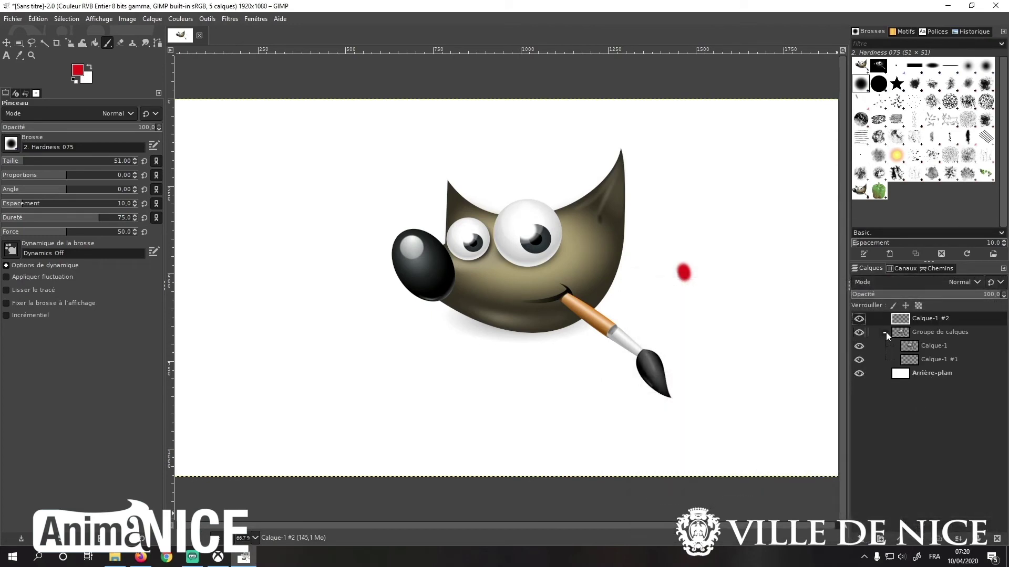
click(885, 332)
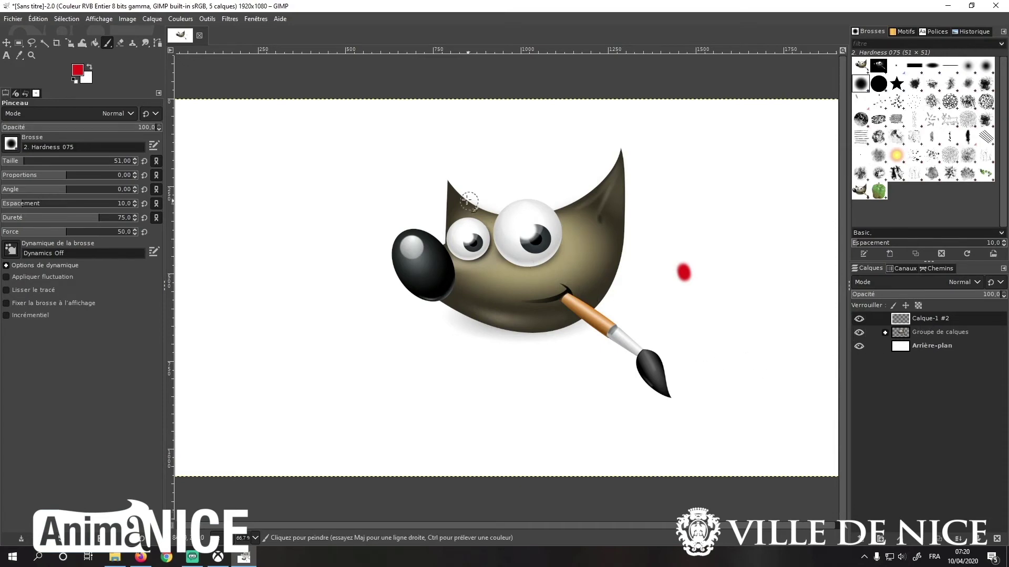
Step: Paint two red zigzags across Wilber on Calque-1 #2 and lower it below the group
drag(462, 198, 683, 329)
drag(636, 246, 362, 313)
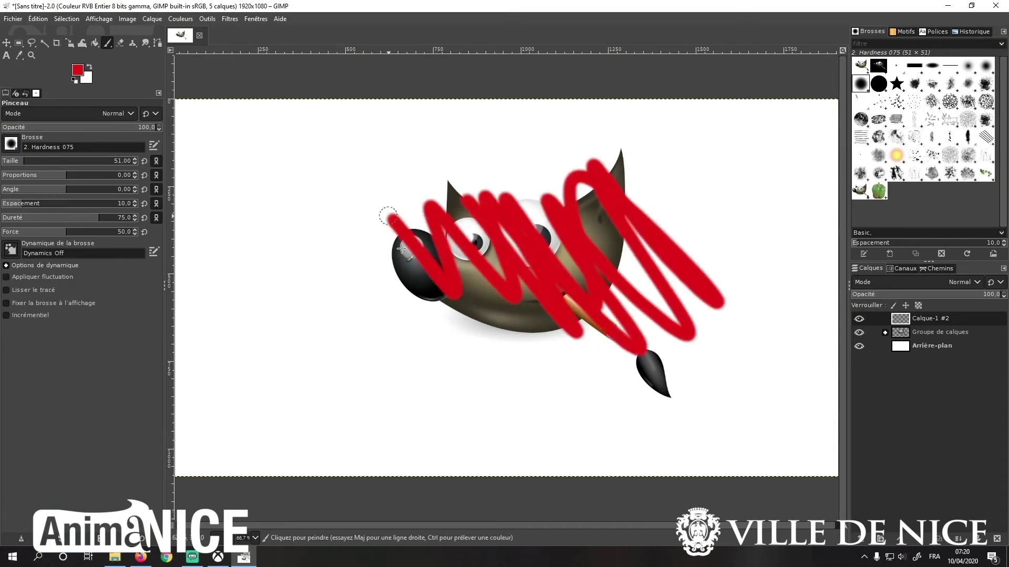
click(930, 317)
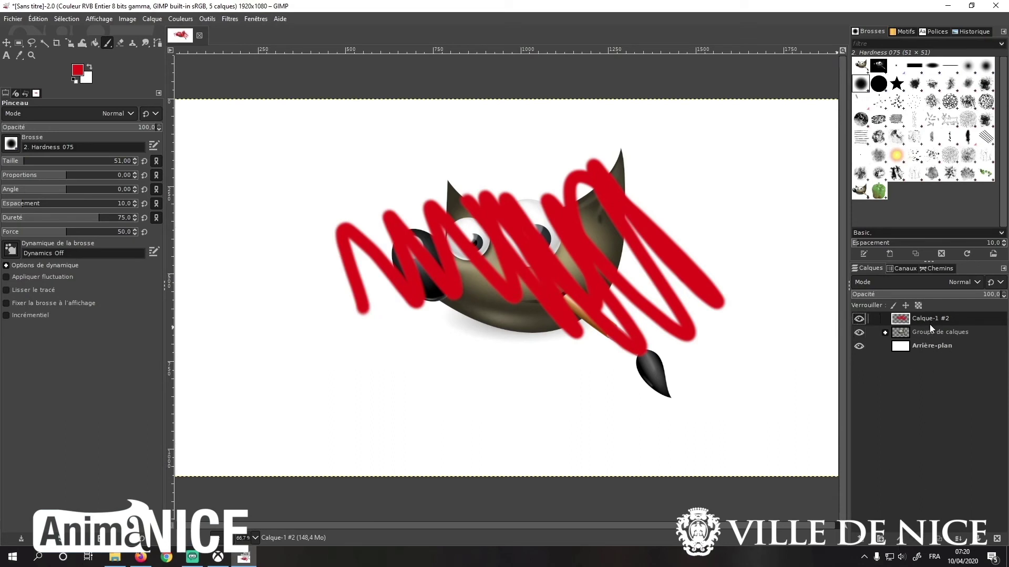
click(925, 537)
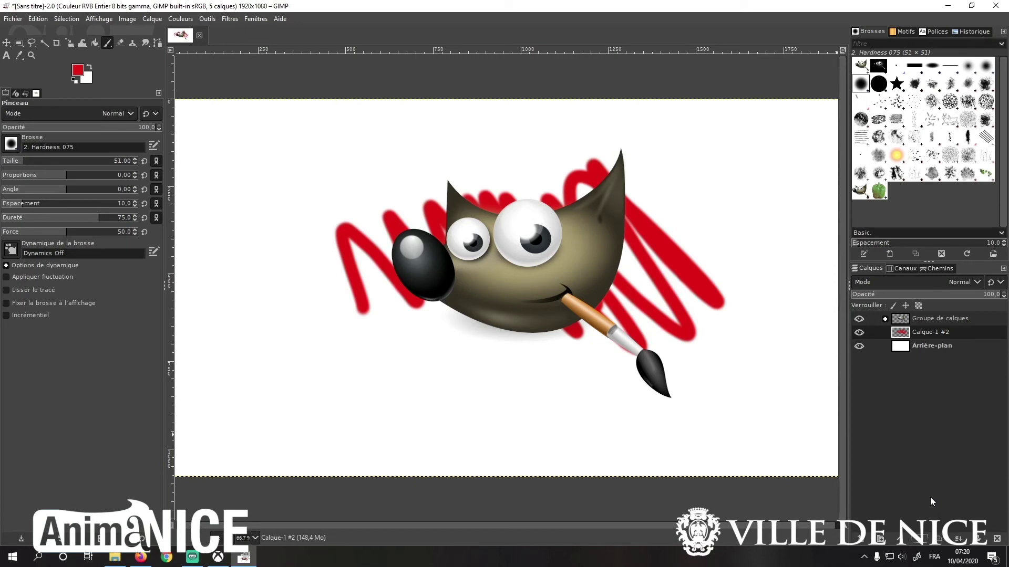
Step: Duplicate the red scribble layer and move the copy to the left of Wilber
click(941, 539)
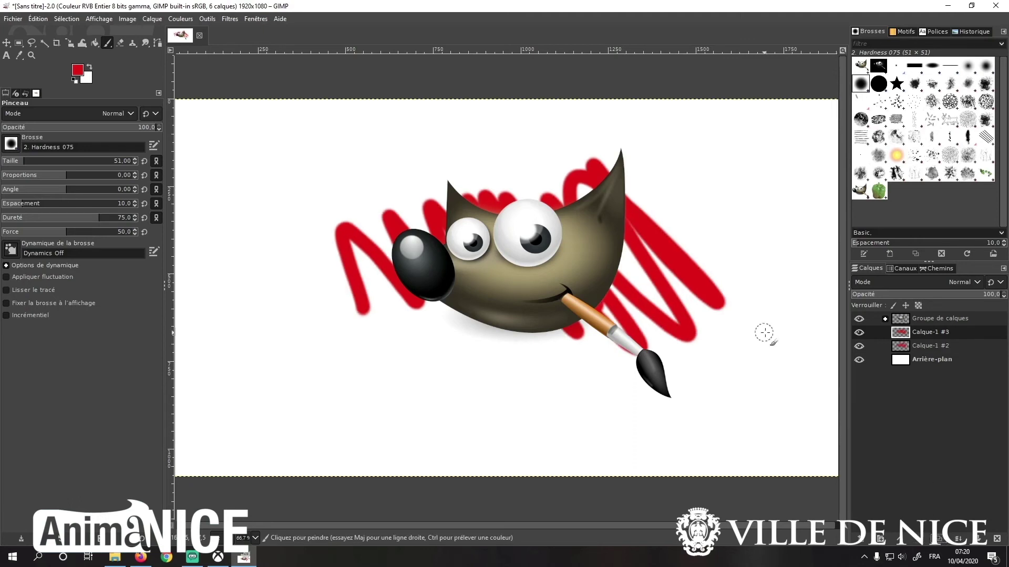
click(8, 45)
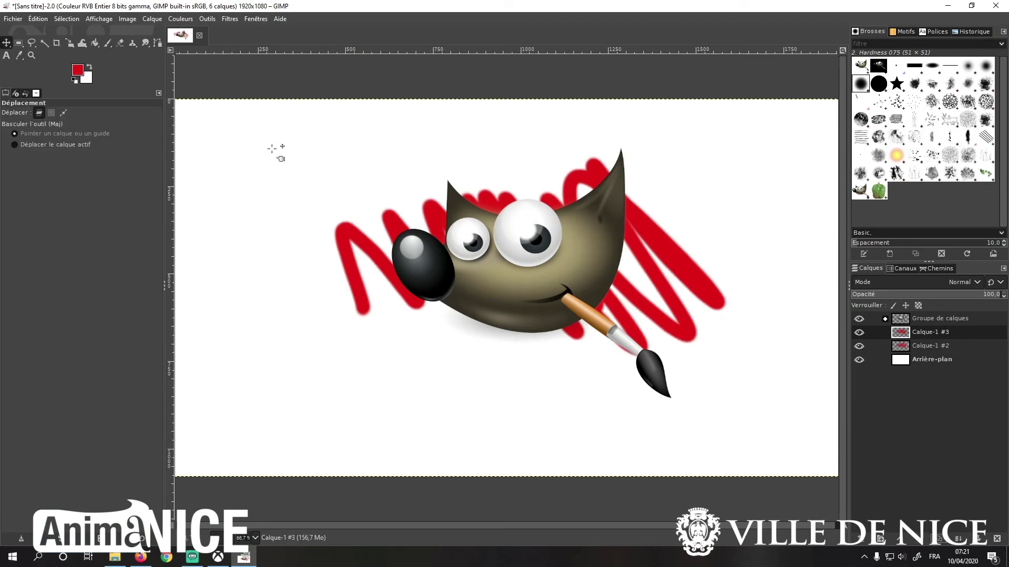
mouse_move(642, 265)
mouse_down()
mouse_move(787, 235)
mouse_move(340, 274)
mouse_up()
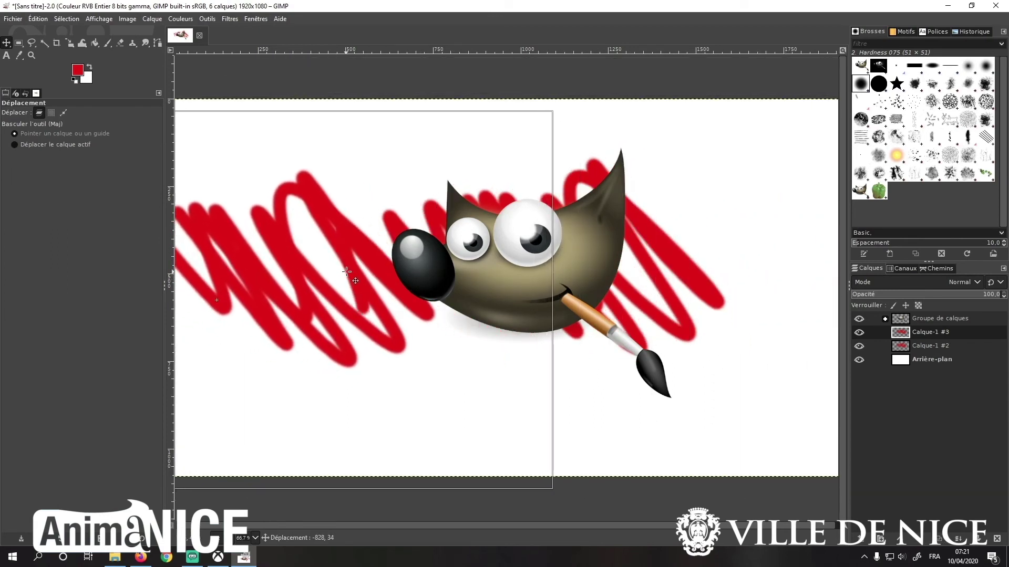
drag(341, 274, 352, 271)
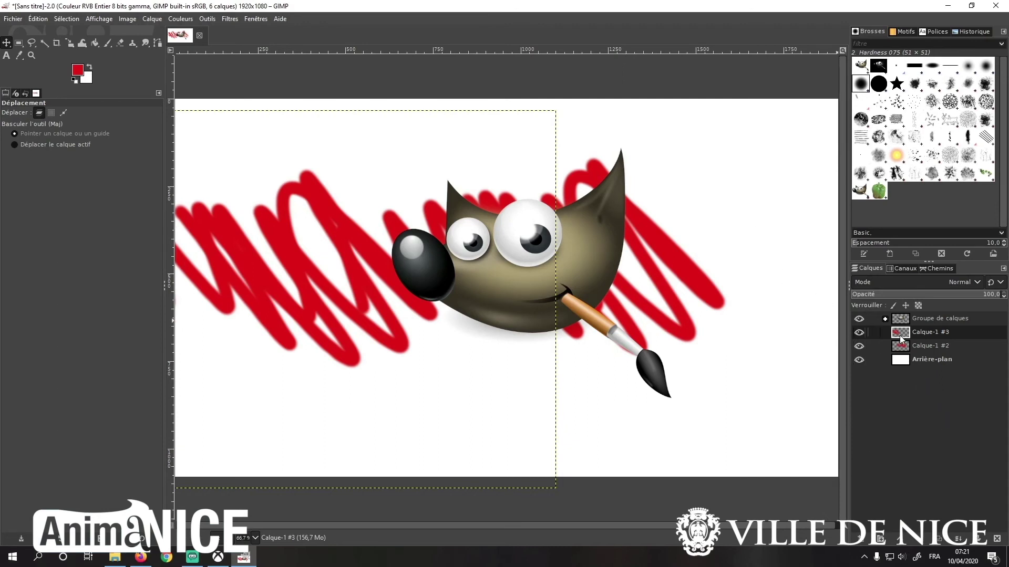
Step: Compare both scribble layers by toggling visibility, then merge the copy down
click(858, 346)
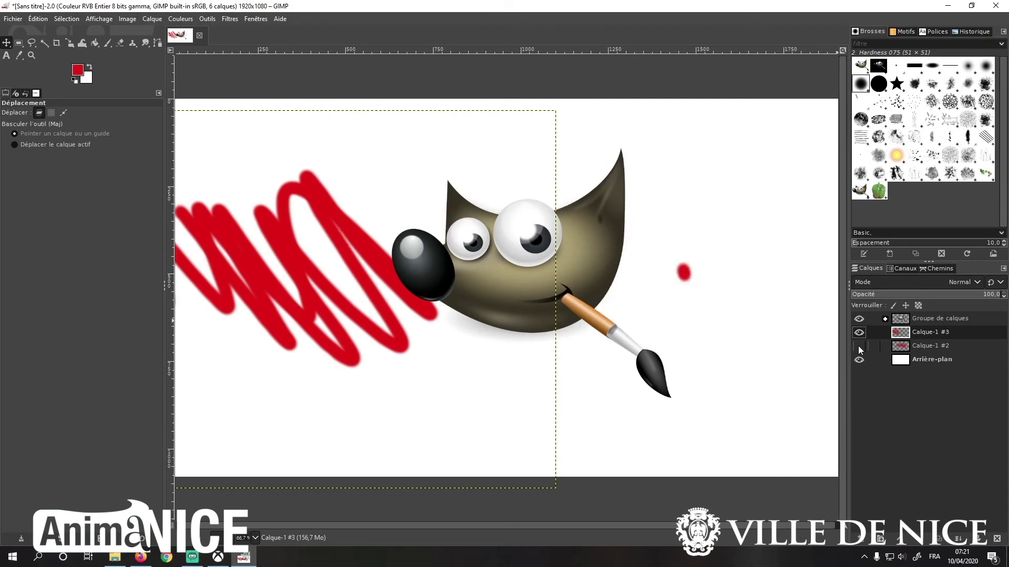
click(858, 346)
click(858, 345)
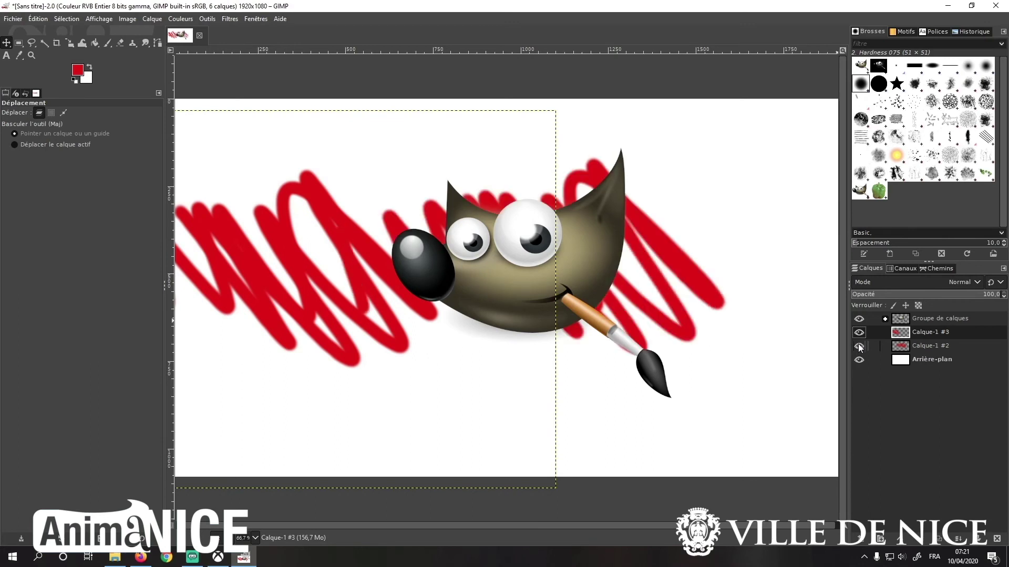
click(859, 333)
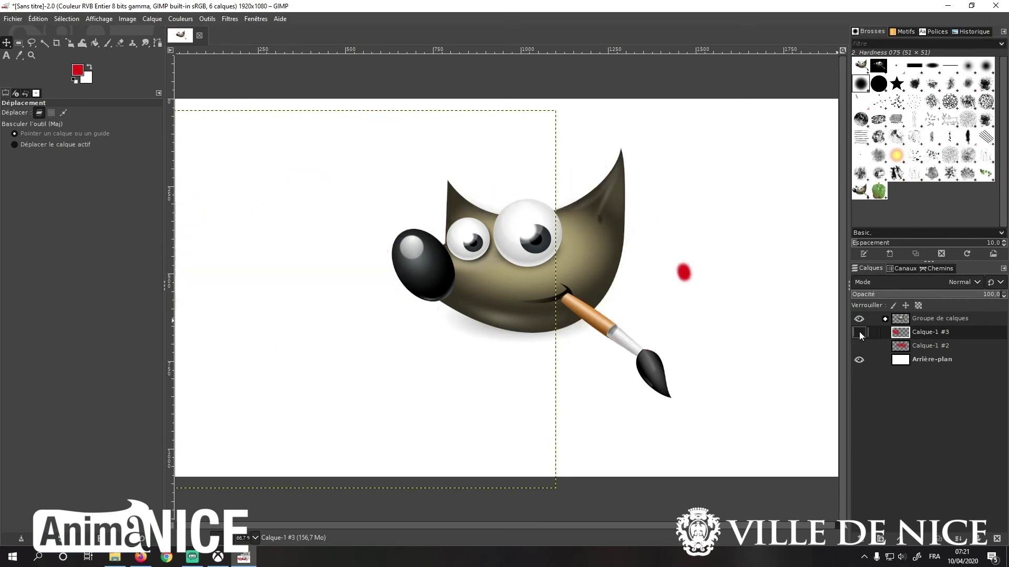
click(859, 332)
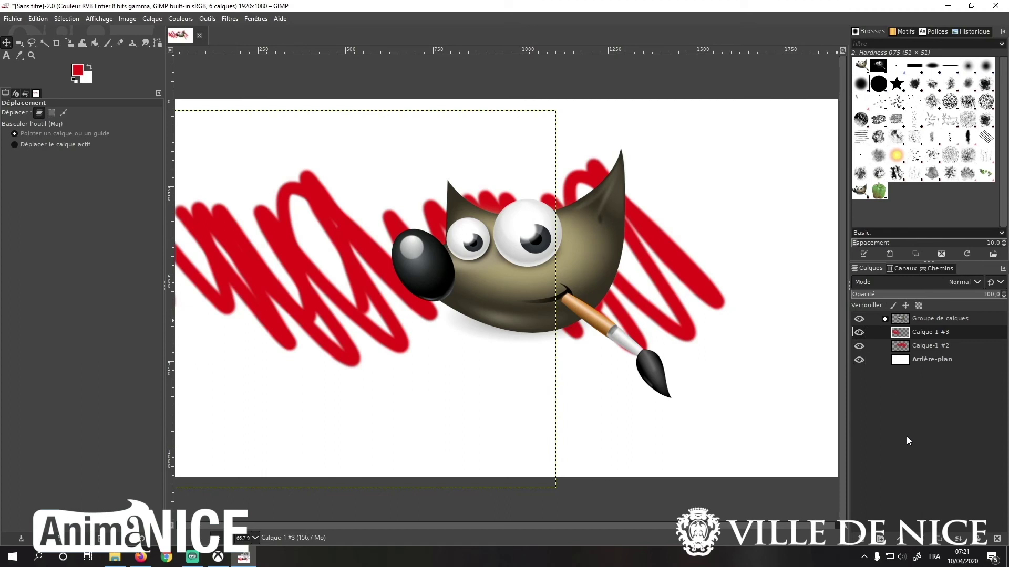
click(959, 540)
Step: Check the merged scribble layer's visibility, then merge the Wilber group down into it
click(859, 332)
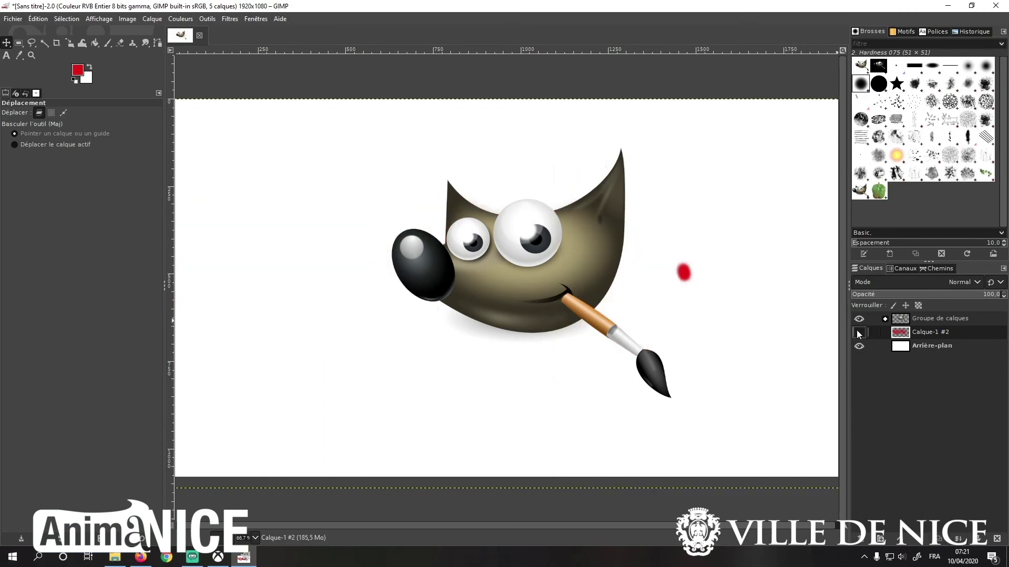
click(859, 329)
click(859, 332)
click(859, 332)
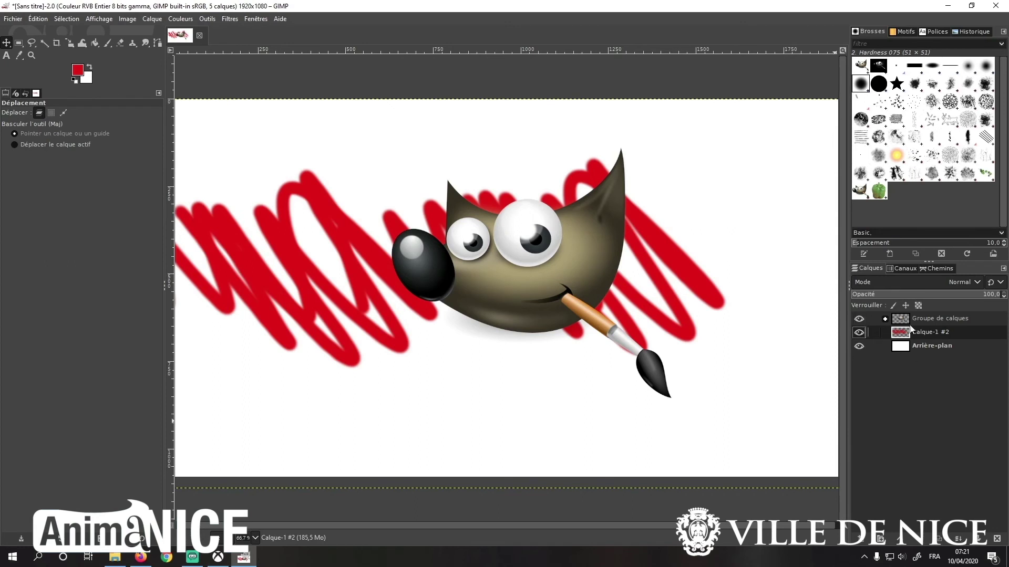
click(957, 538)
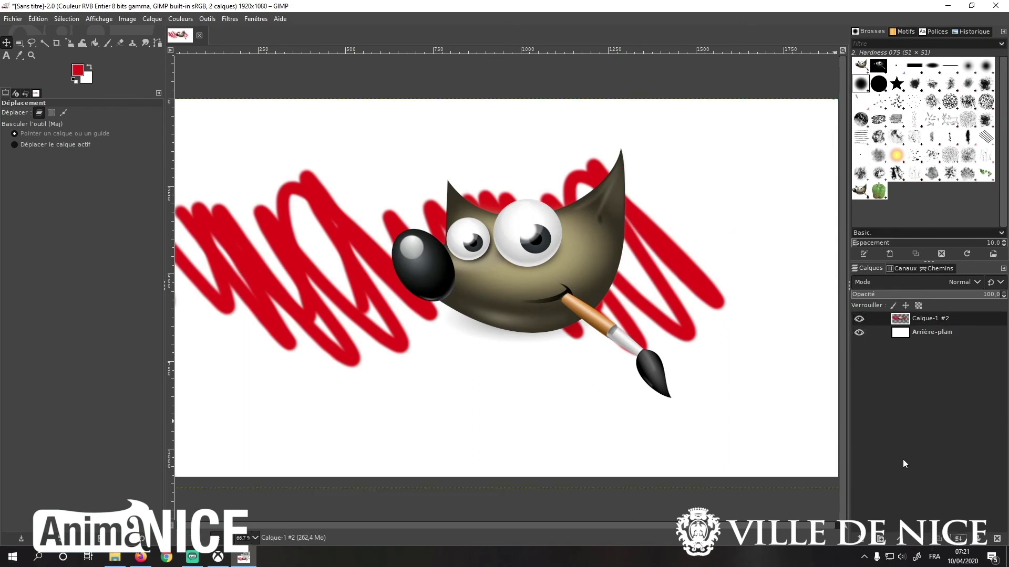
Step: Toggle the merged layer's visibility off and on to check the merge result
click(858, 319)
click(859, 319)
click(859, 320)
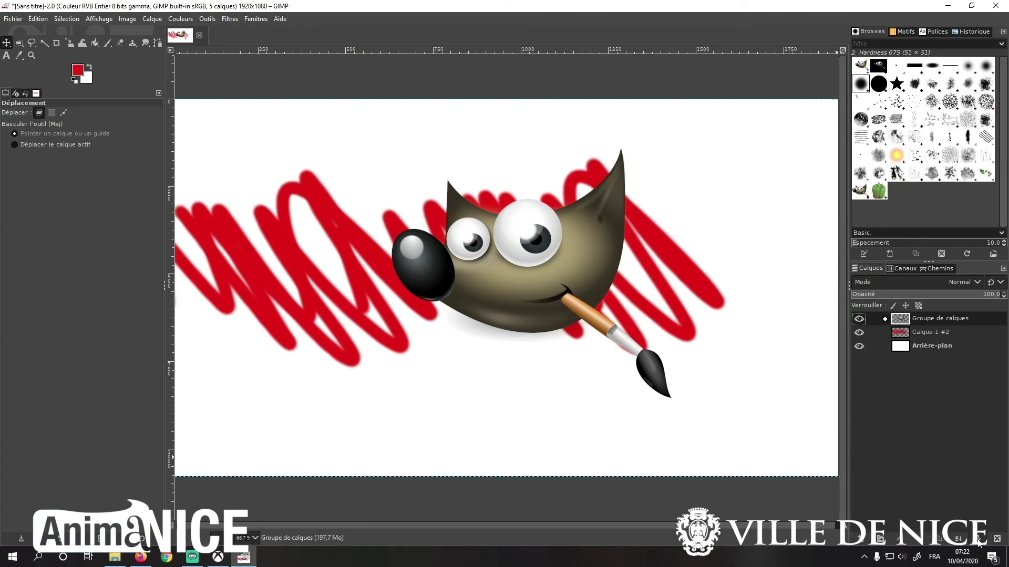
click(978, 540)
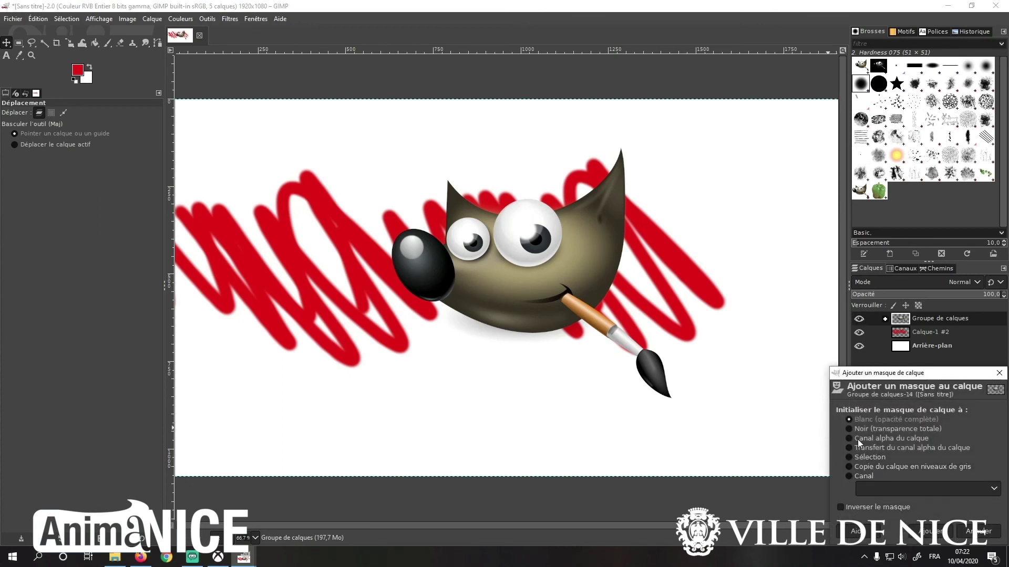
click(999, 373)
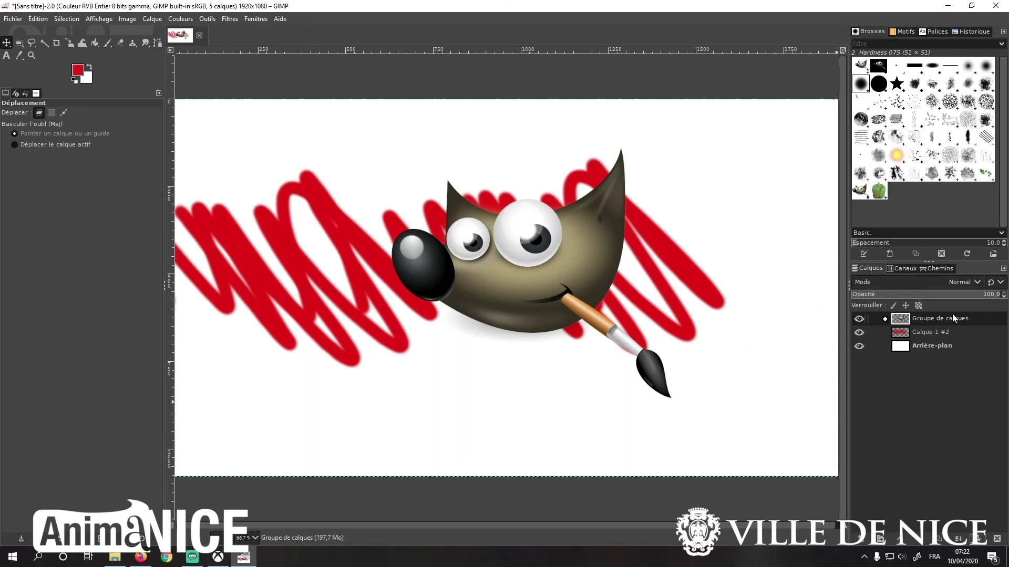
Step: Set Groupe de calques blend mode to Multiplier so the red zigzags show through Wilber
click(977, 281)
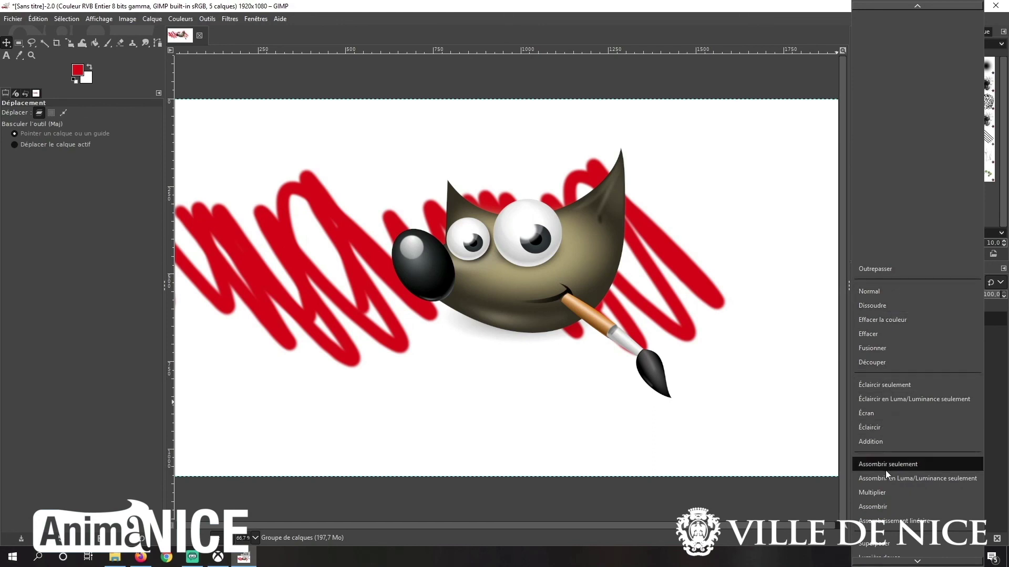
click(877, 491)
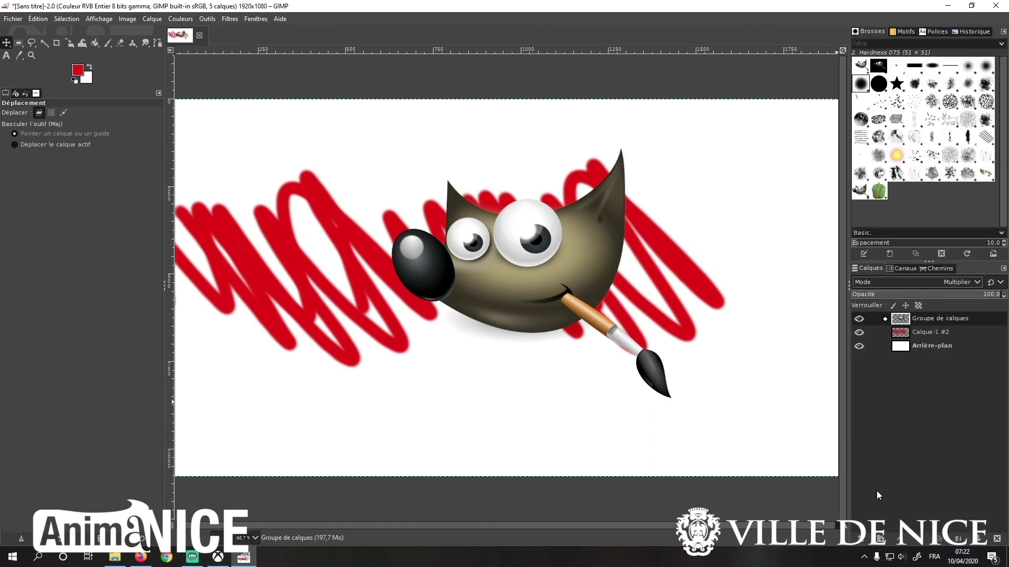
scroll(978, 281, up, 1)
click(976, 282)
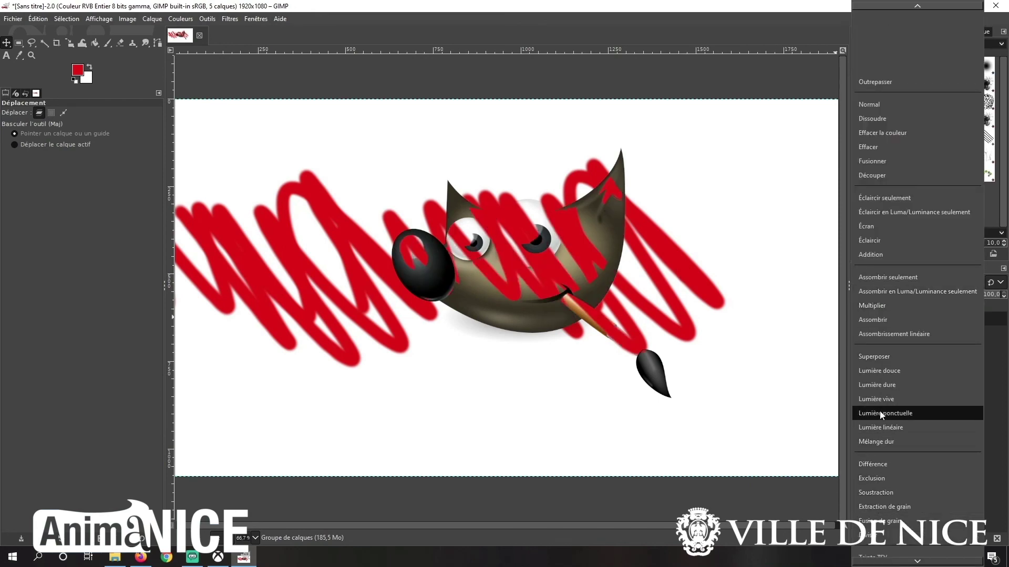
click(875, 304)
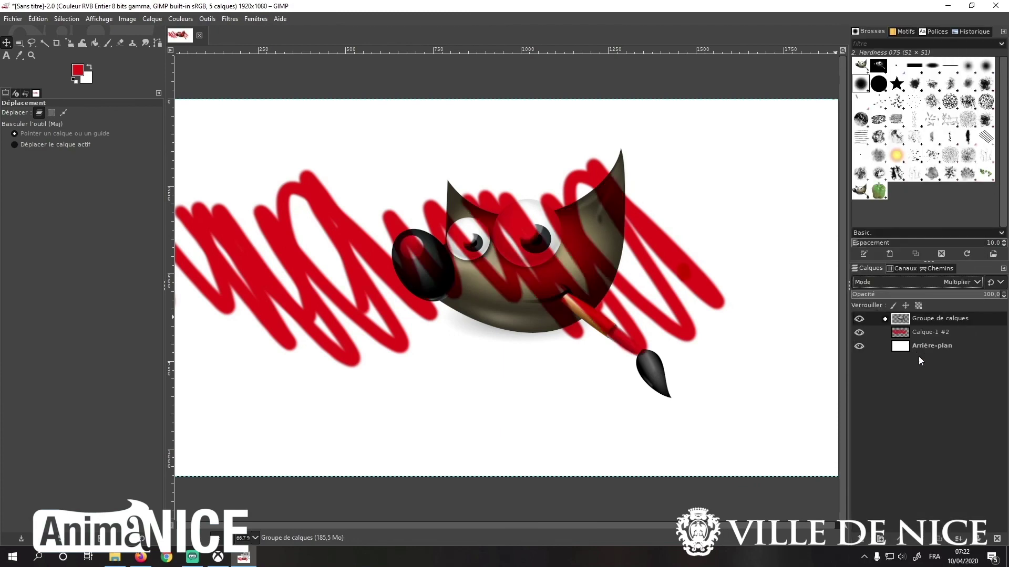